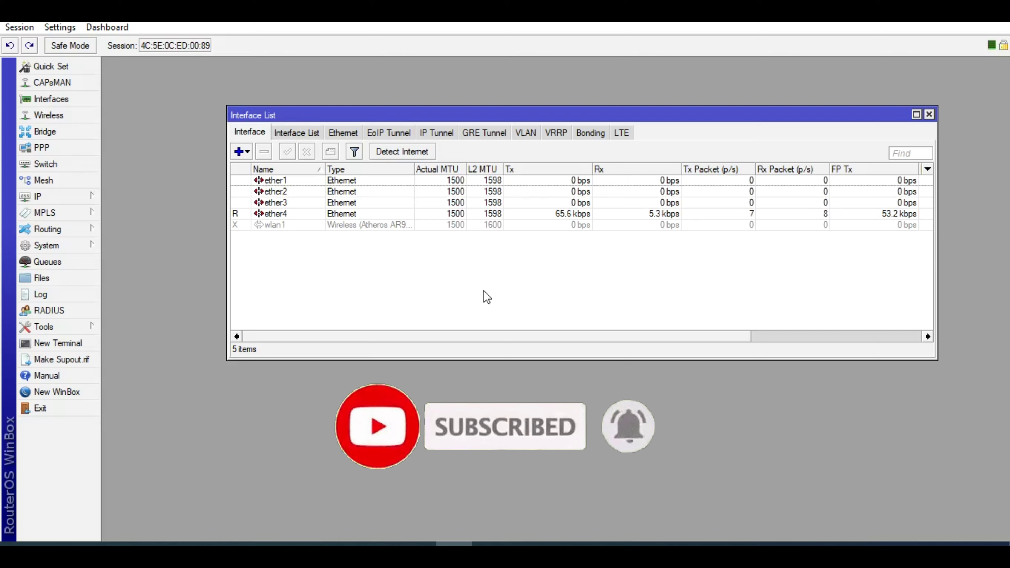
Step: View the ether4 interface's general settings and close them without making changes
left_click(347, 226)
left_click(341, 215)
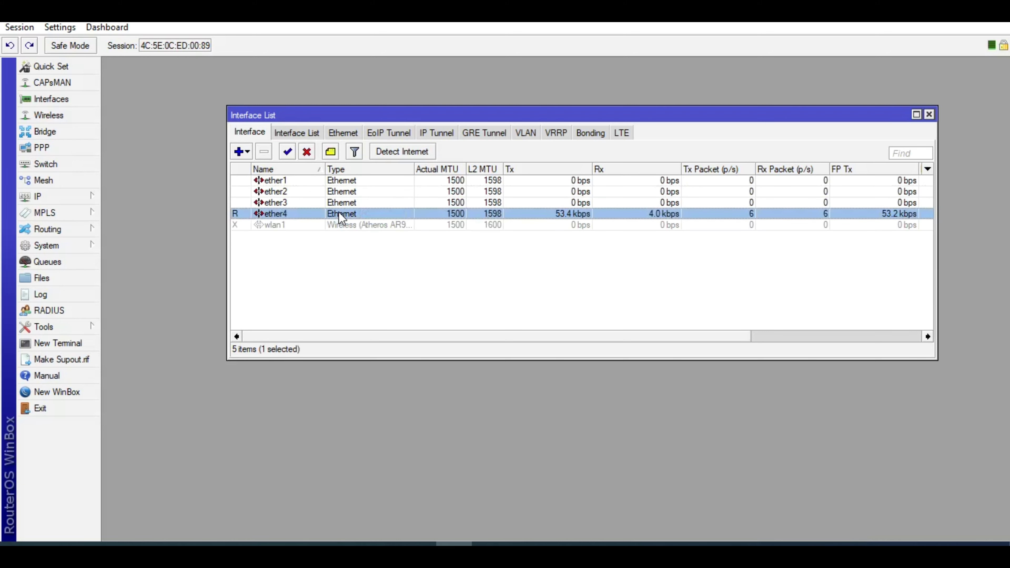
double_click(340, 215)
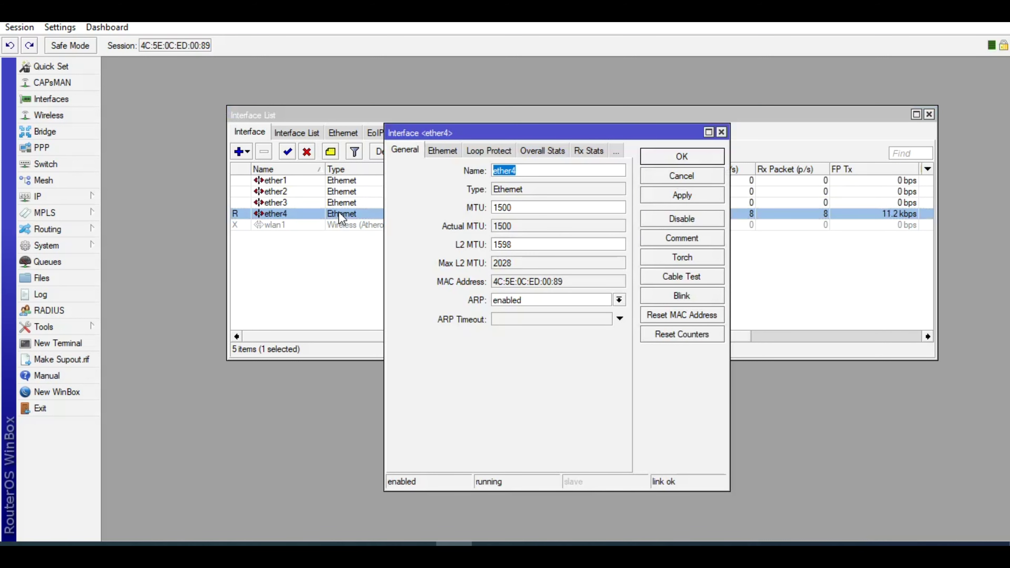
left_click(651, 180)
left_click(442, 275)
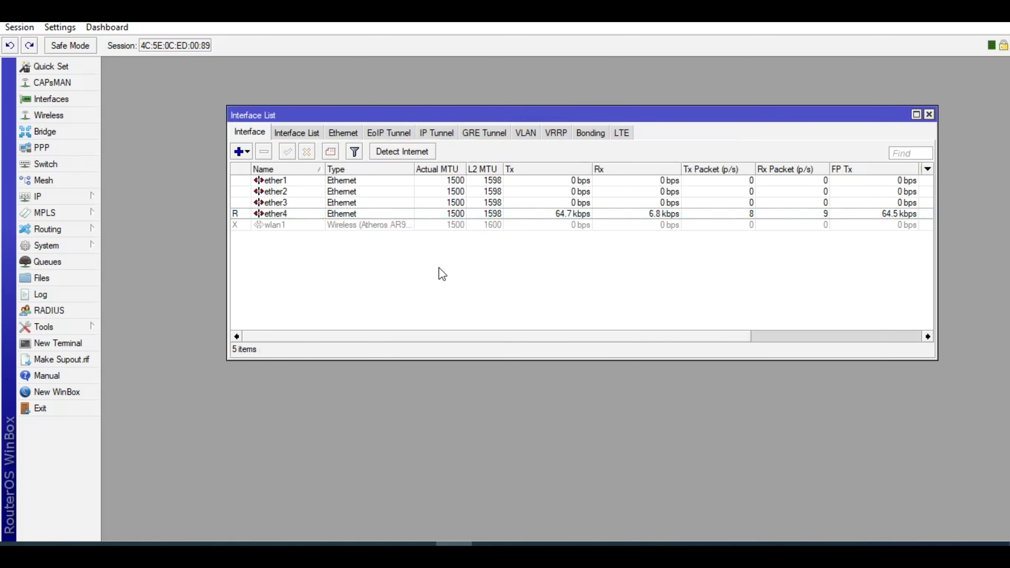
Step: Enable the wlan1 wireless interface in the Wireless Tables
left_click(358, 226)
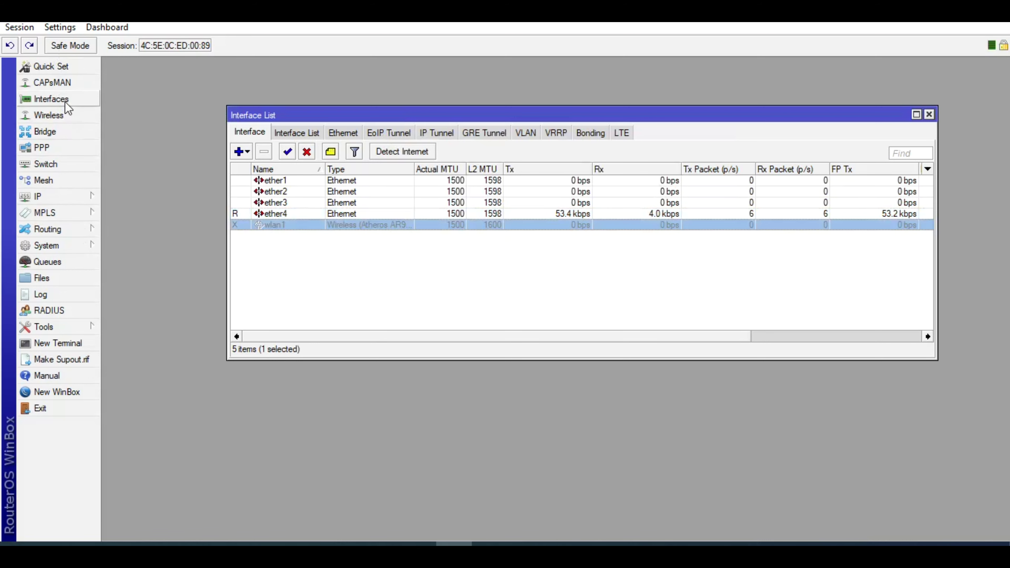
left_click(67, 116)
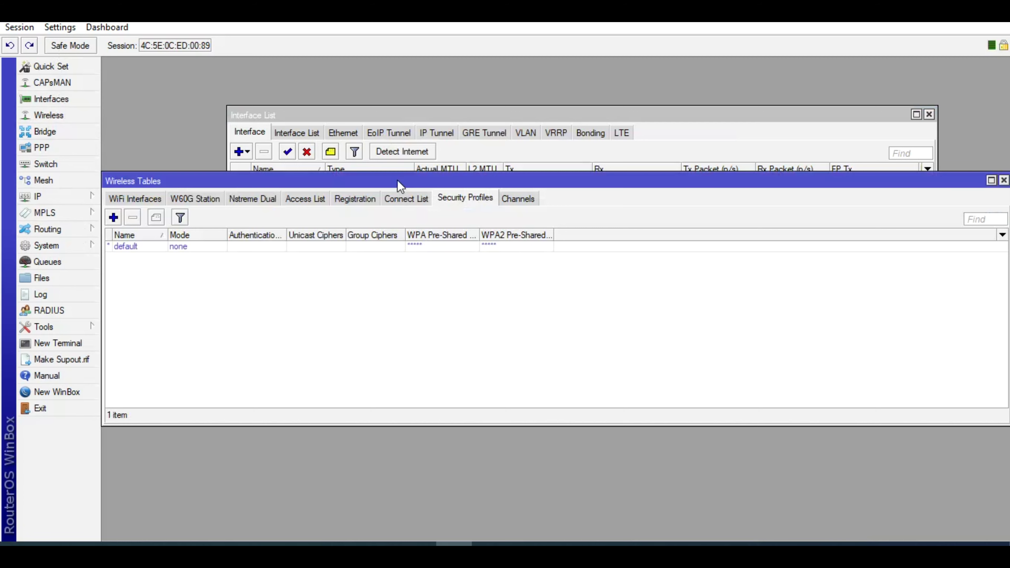
left_click_drag(397, 180, 487, 219)
left_click(229, 237)
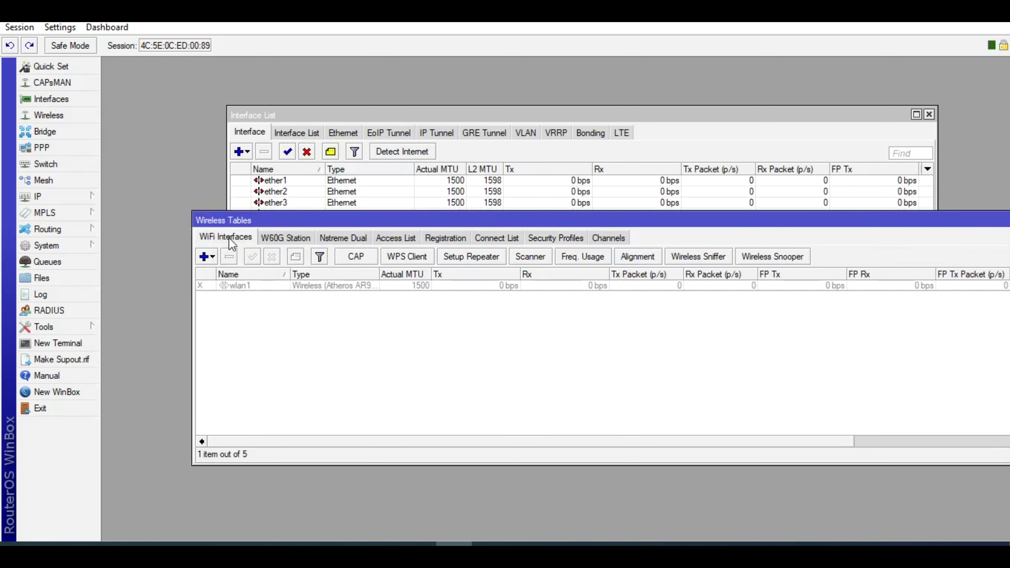
left_click(266, 286)
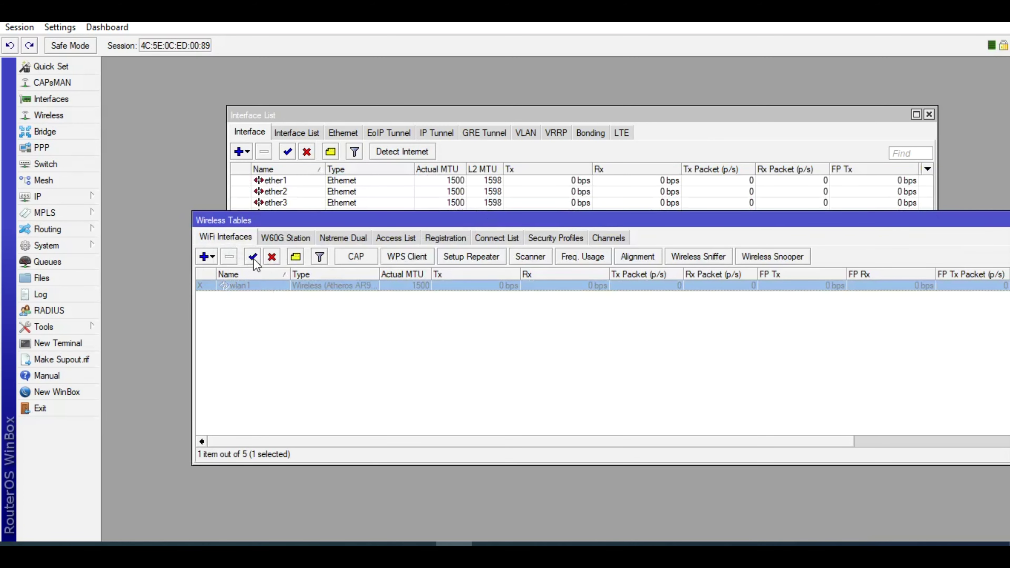
left_click(547, 239)
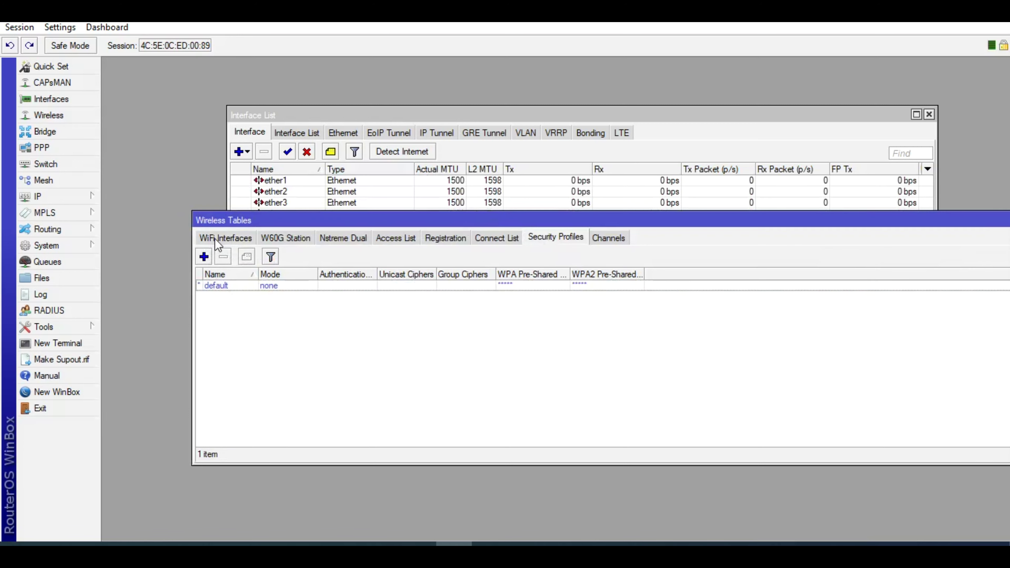
left_click(215, 238)
left_click(254, 259)
left_click(324, 343)
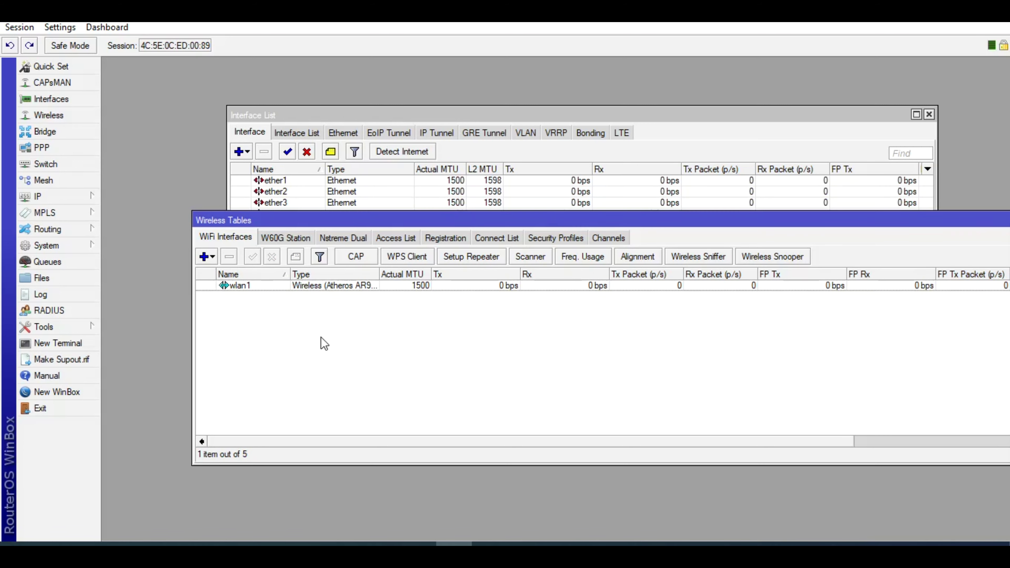
Step: Set wlan1's band to 2GHz-only-N and keep its channel width at 20MHz
double_click(377, 288)
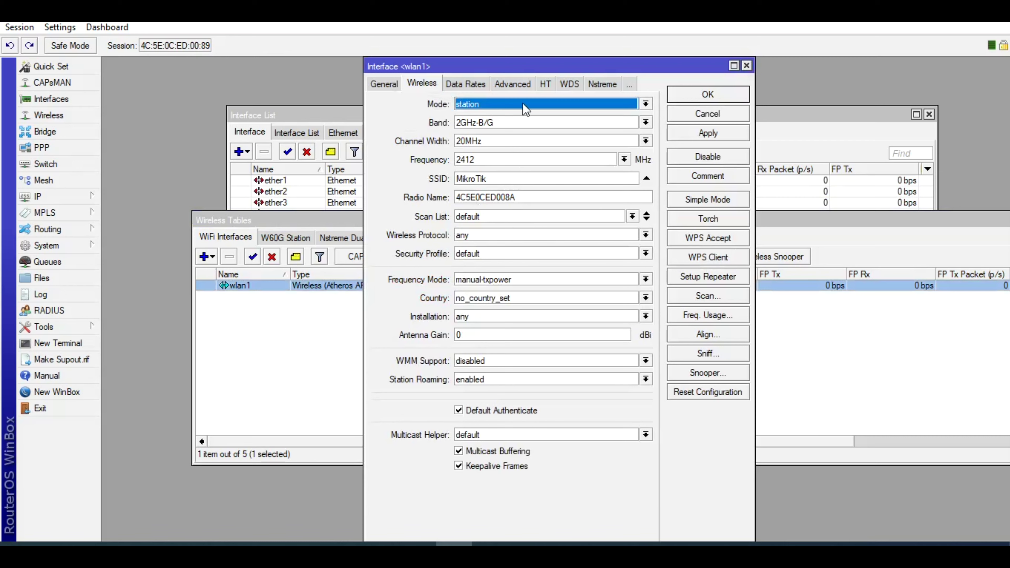
left_click(646, 123)
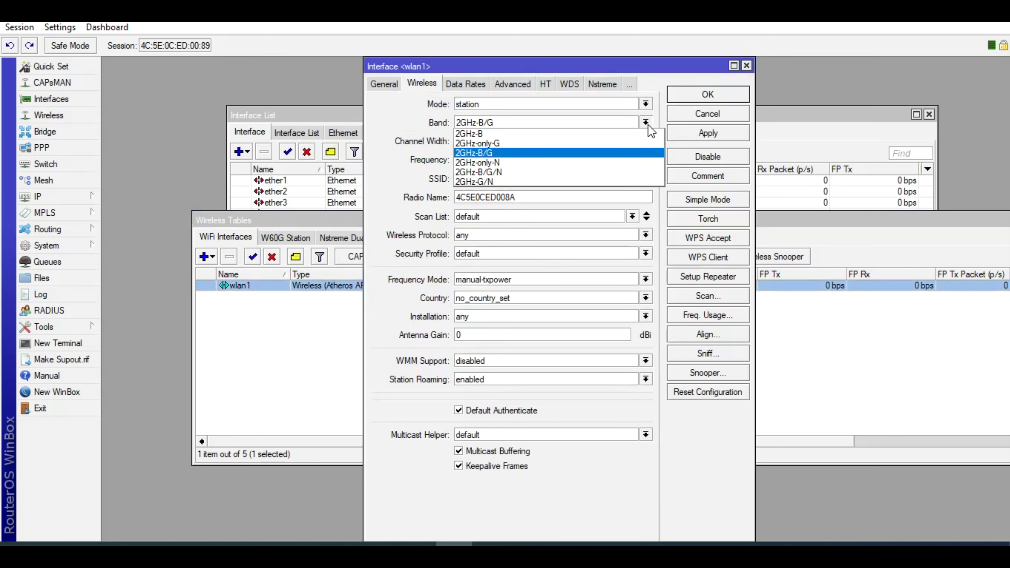
left_click(562, 167)
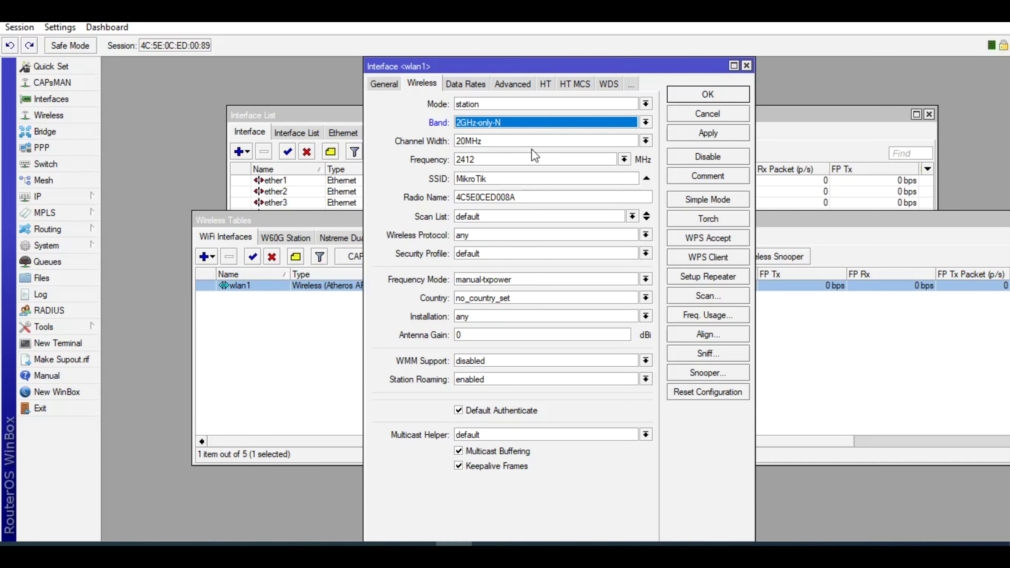
left_click(645, 140)
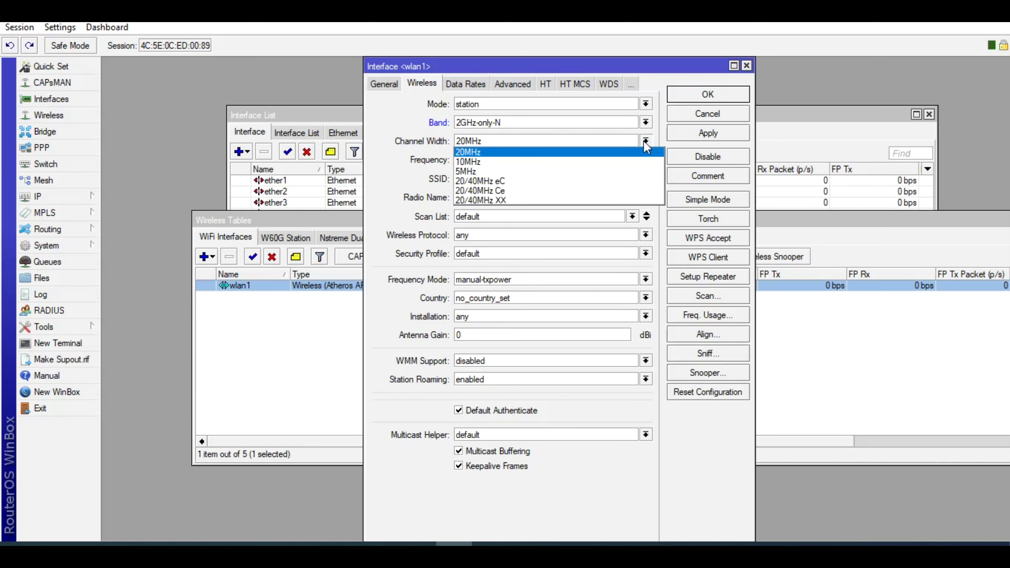
left_click(558, 153)
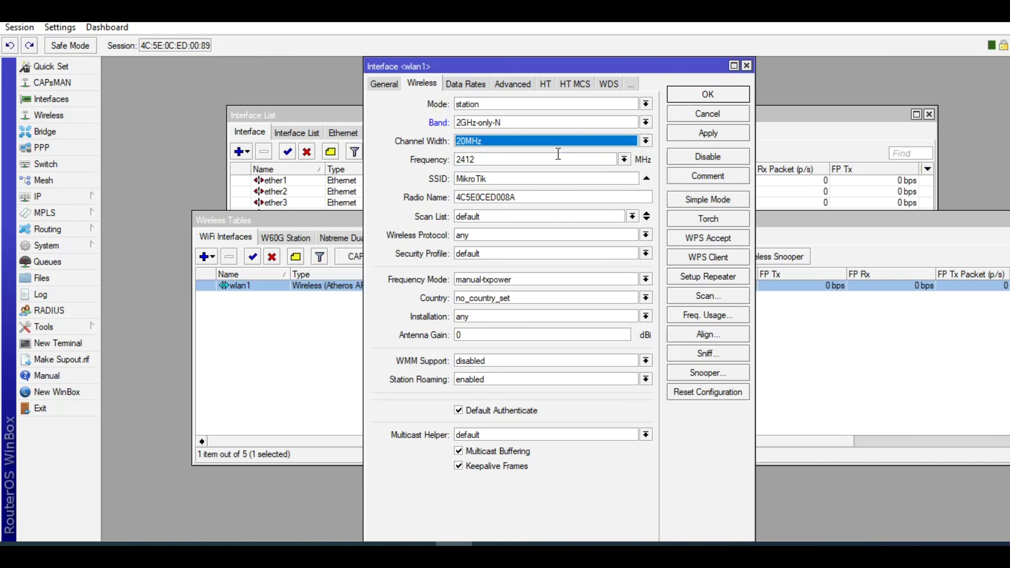
left_click(626, 160)
left_click(626, 161)
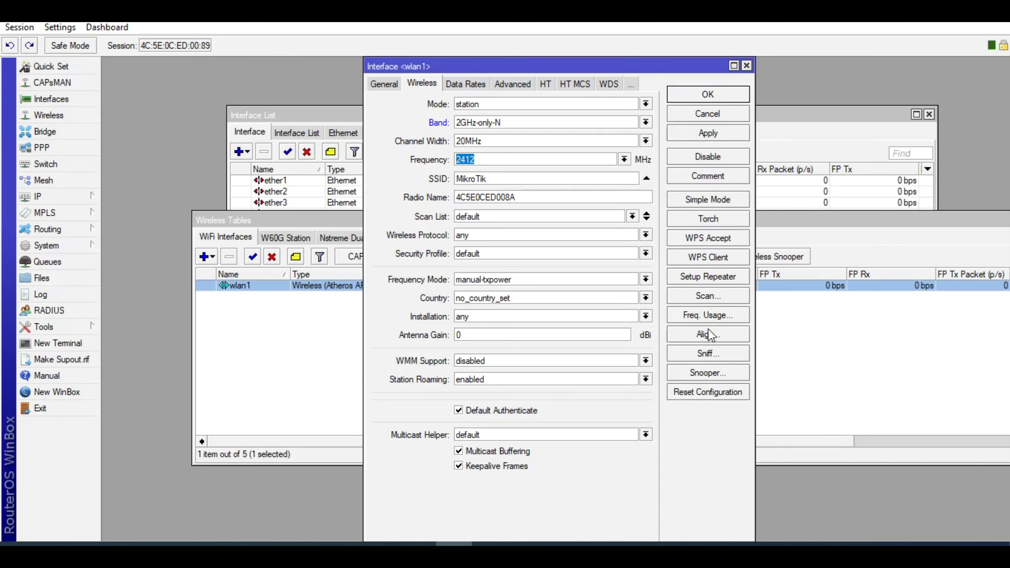
Step: Scan for access points on wlan1, connect to the SSID Home..UU, and save the interface settings
left_click(706, 296)
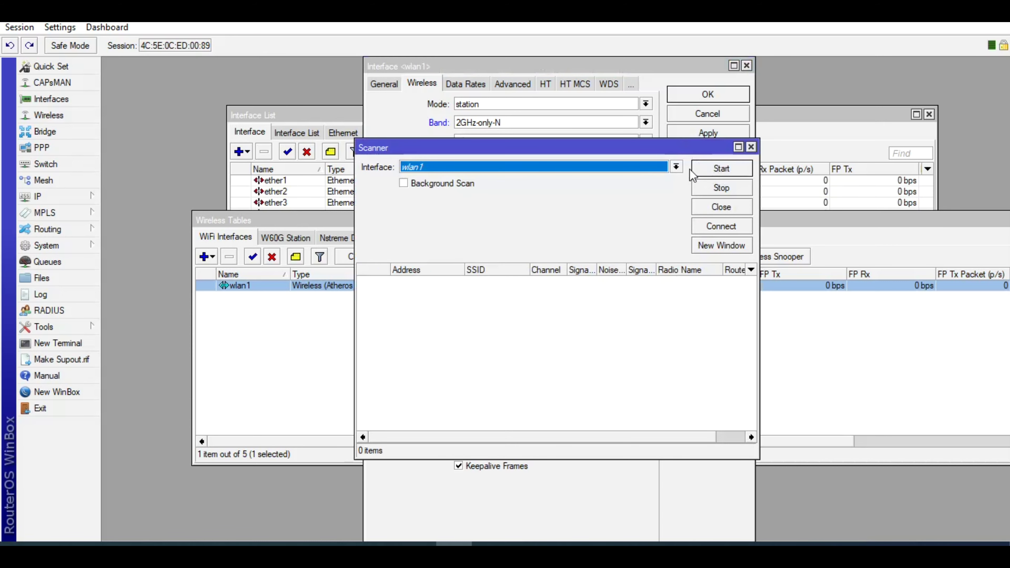
left_click(722, 169)
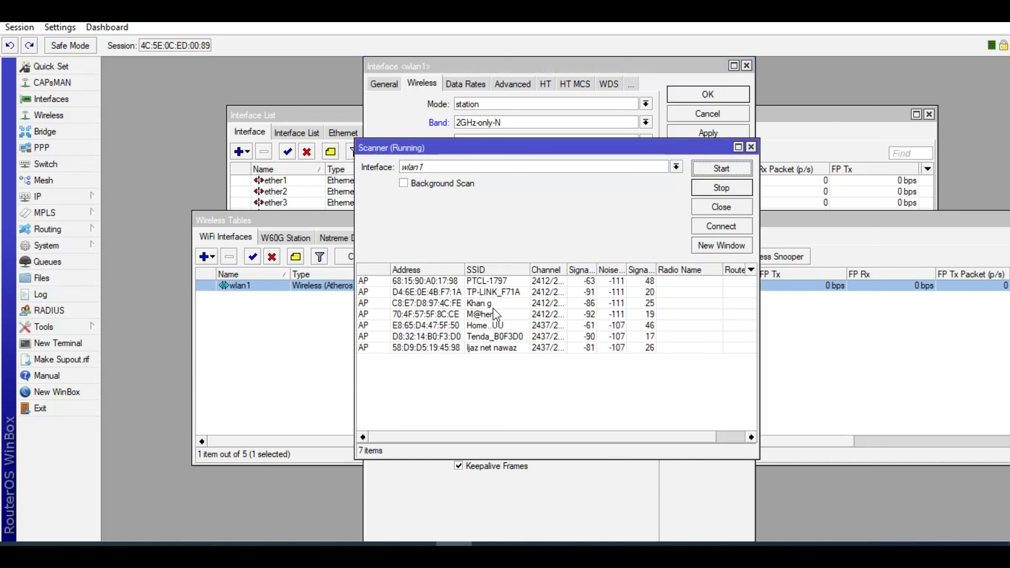
left_click(495, 329)
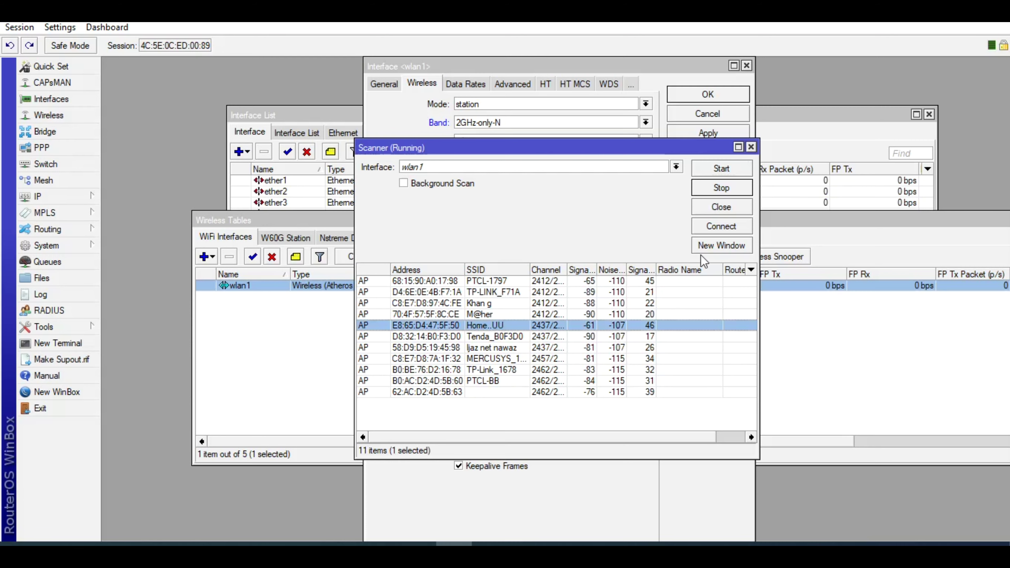
left_click(730, 230)
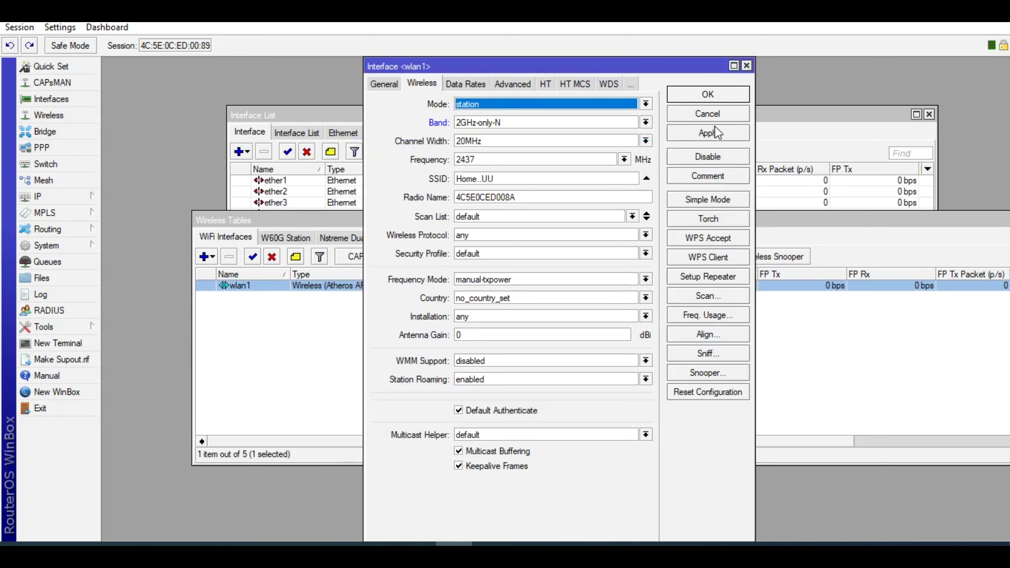
left_click(721, 135)
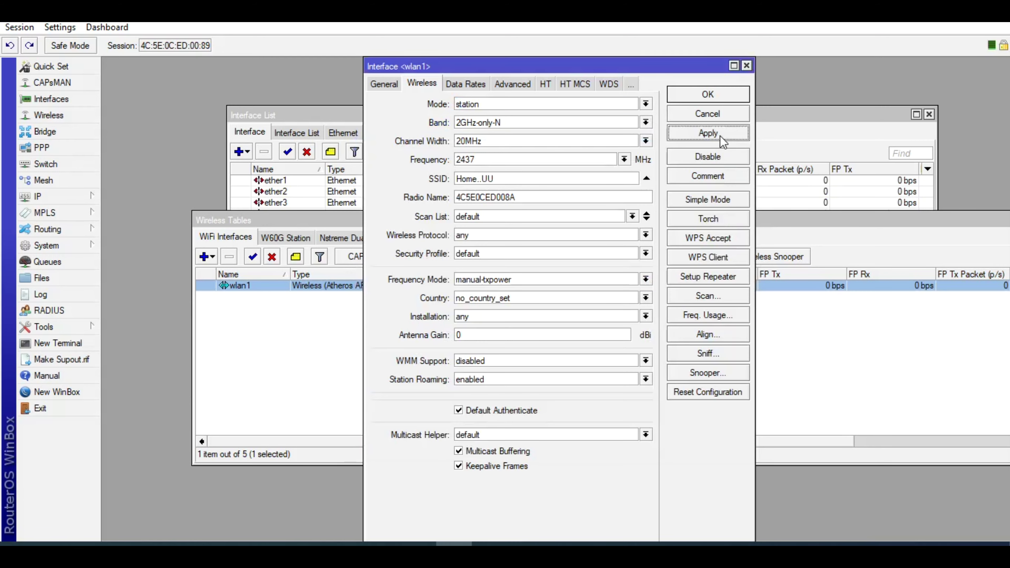
left_click(704, 97)
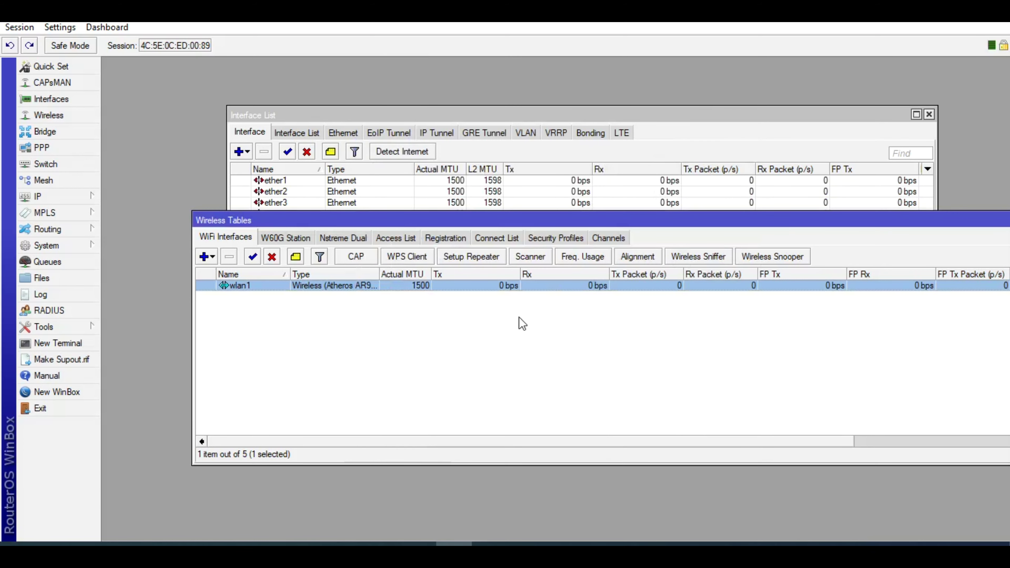
left_click(470, 312)
Step: Create a wireless security profile named "wireless client" with the network's WPA and WPA2 pre-shared keys
left_click(445, 238)
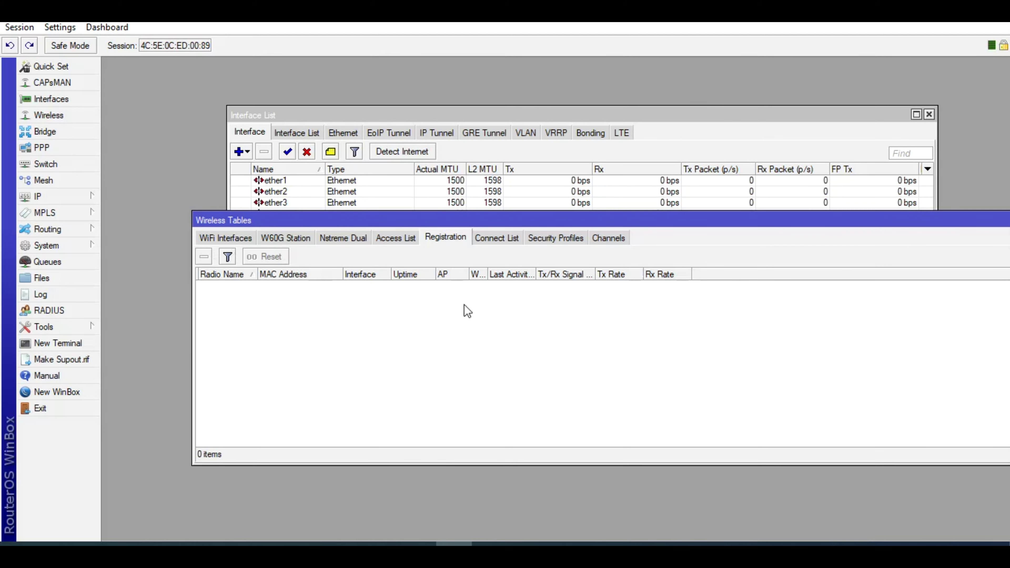
left_click(501, 239)
left_click(547, 239)
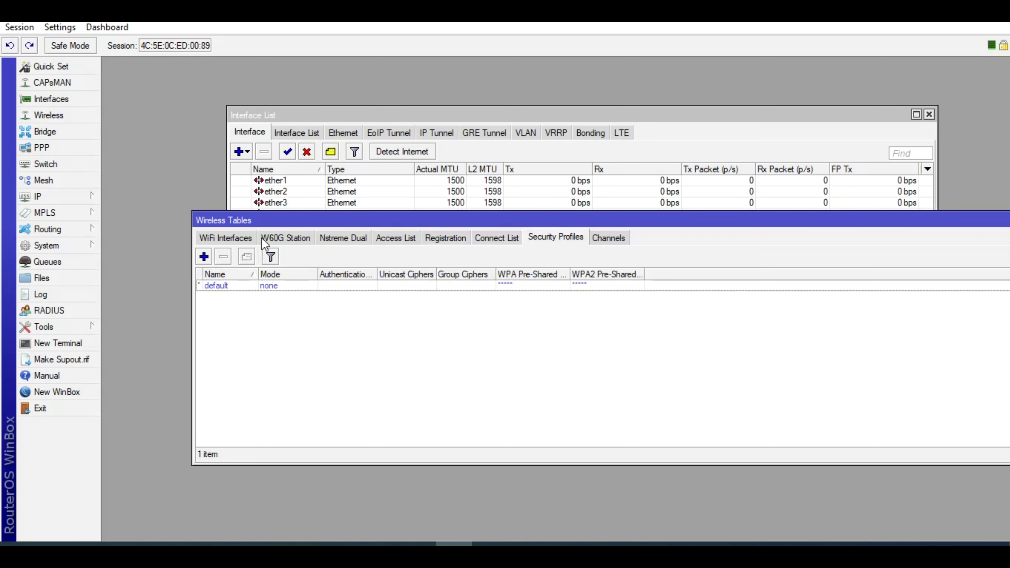
left_click(203, 256)
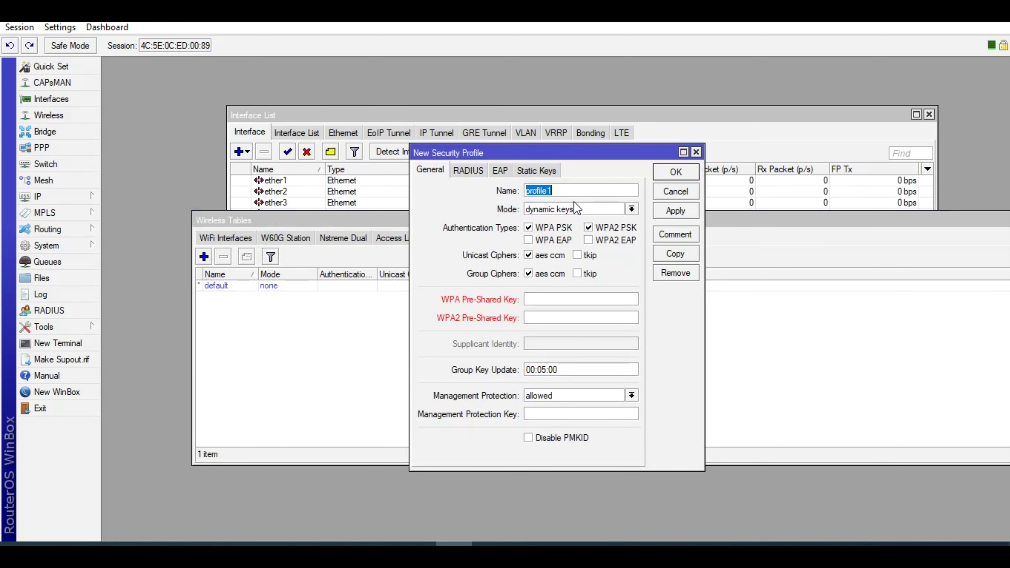
type("wireless client")
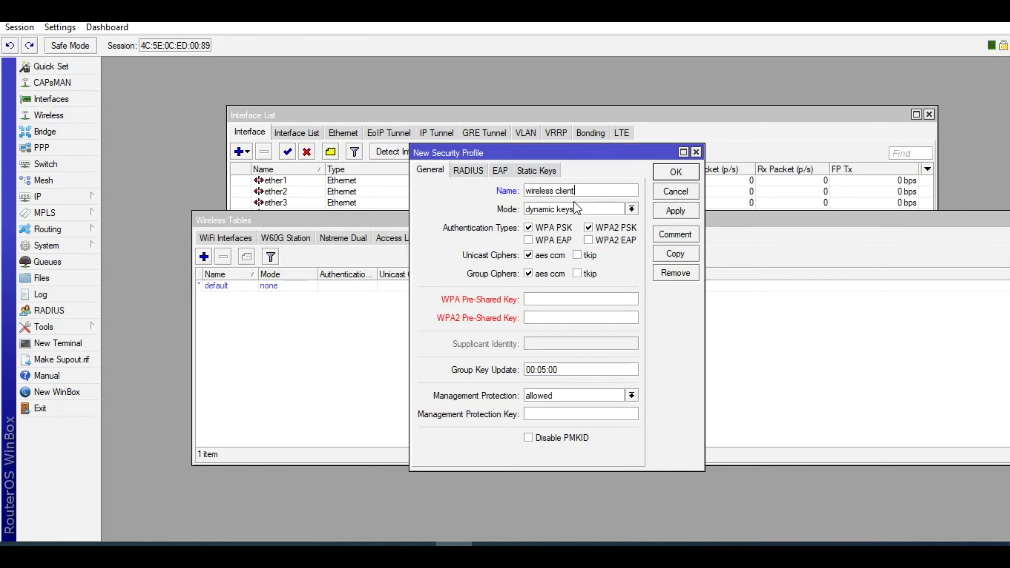
left_click(575, 301)
type("******************")
left_click(661, 215)
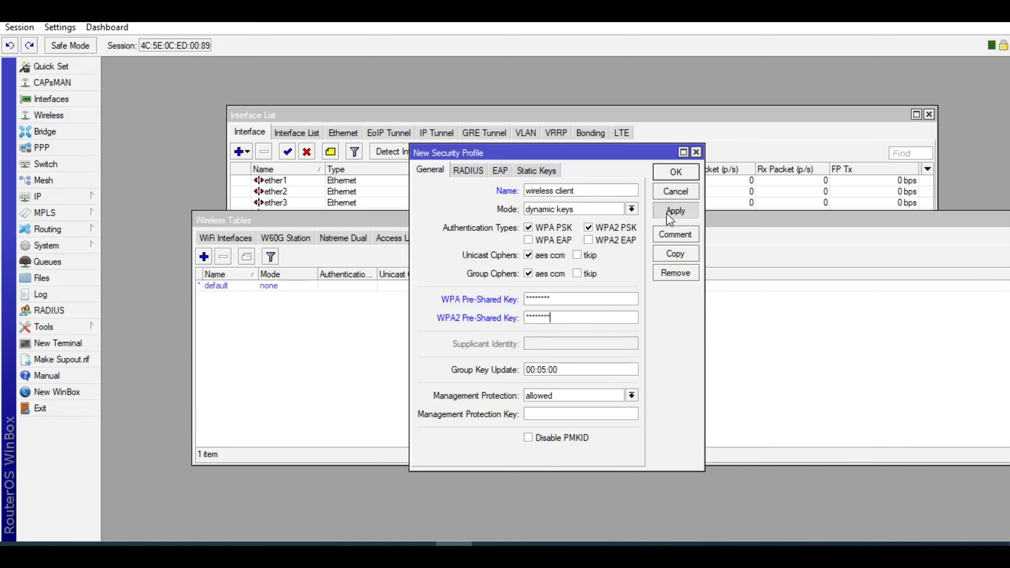
left_click(673, 173)
Step: Assign the "wireless client" security profile to the wlan1 interface and save it
left_click(227, 239)
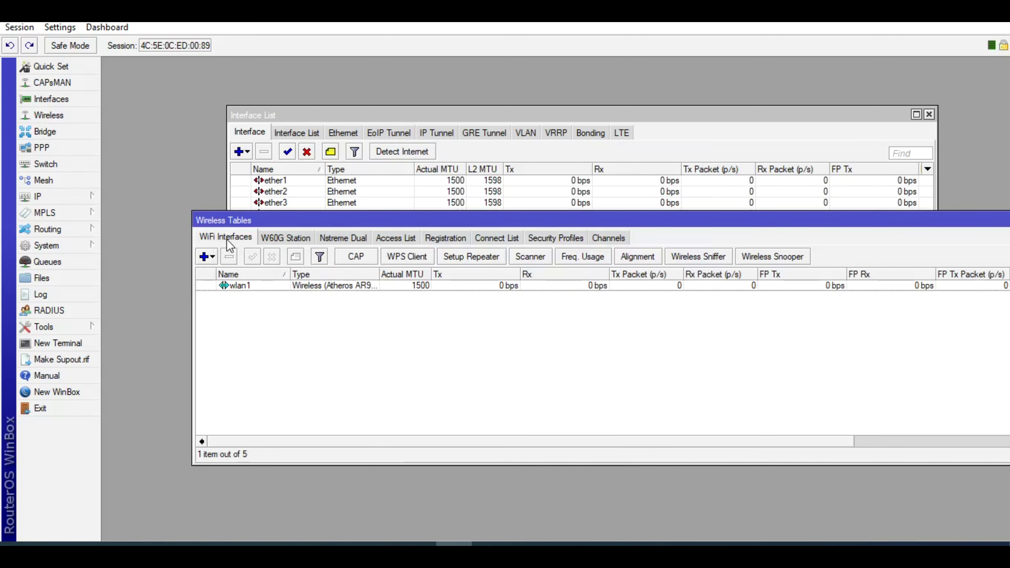
left_click(298, 286)
double_click(299, 285)
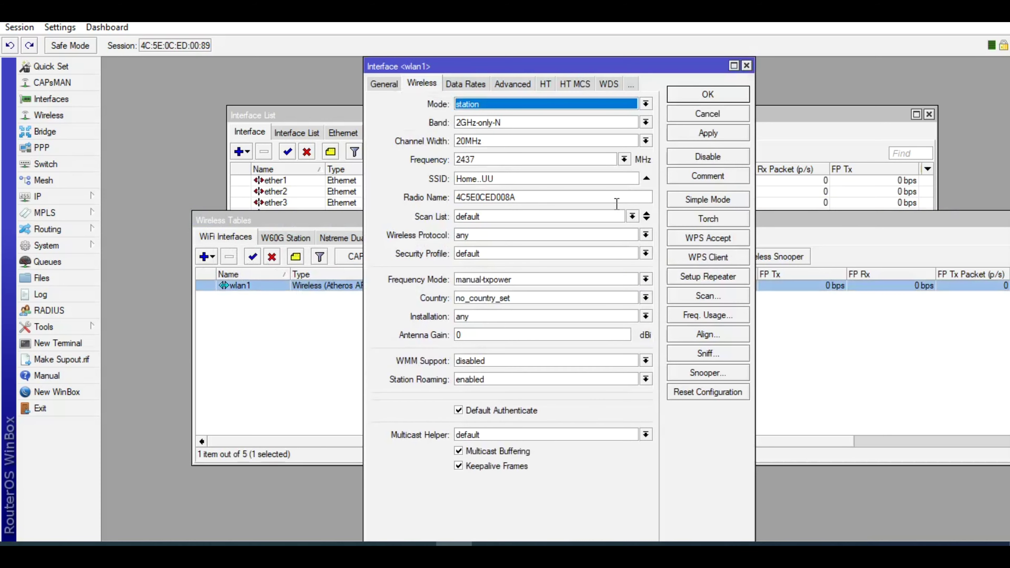
left_click(645, 253)
left_click(638, 273)
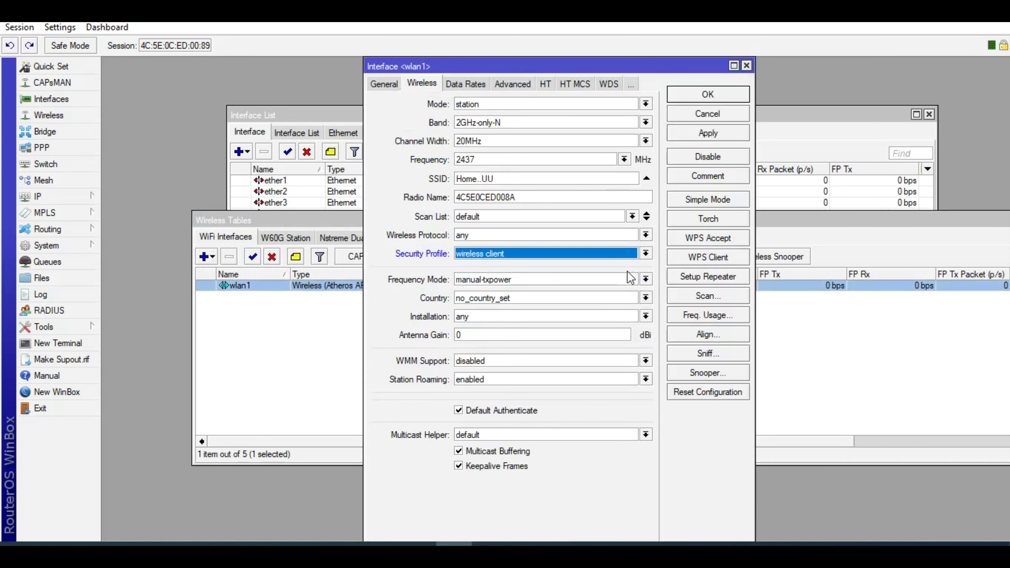
left_click(708, 133)
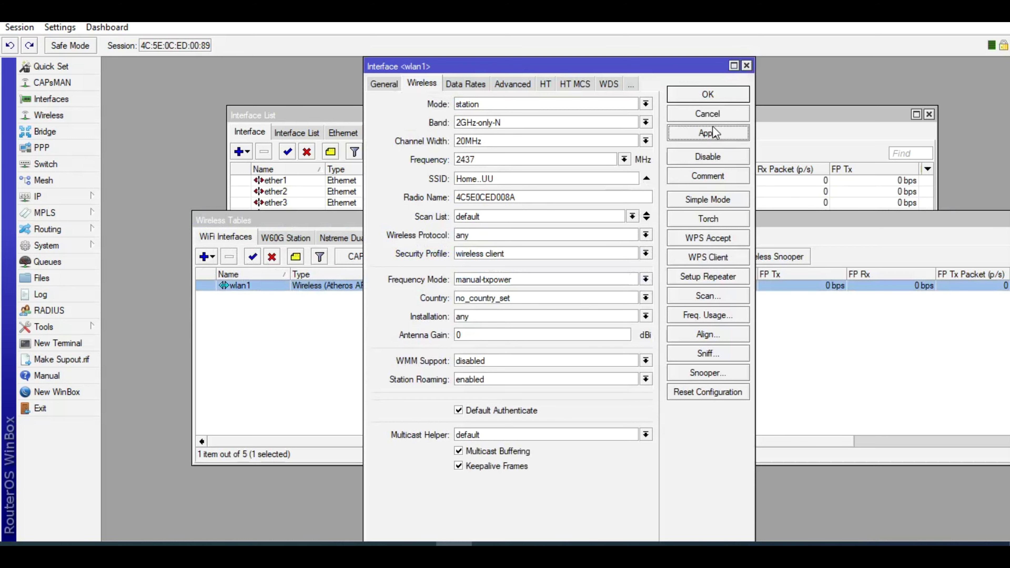
left_click(707, 96)
left_click(578, 302)
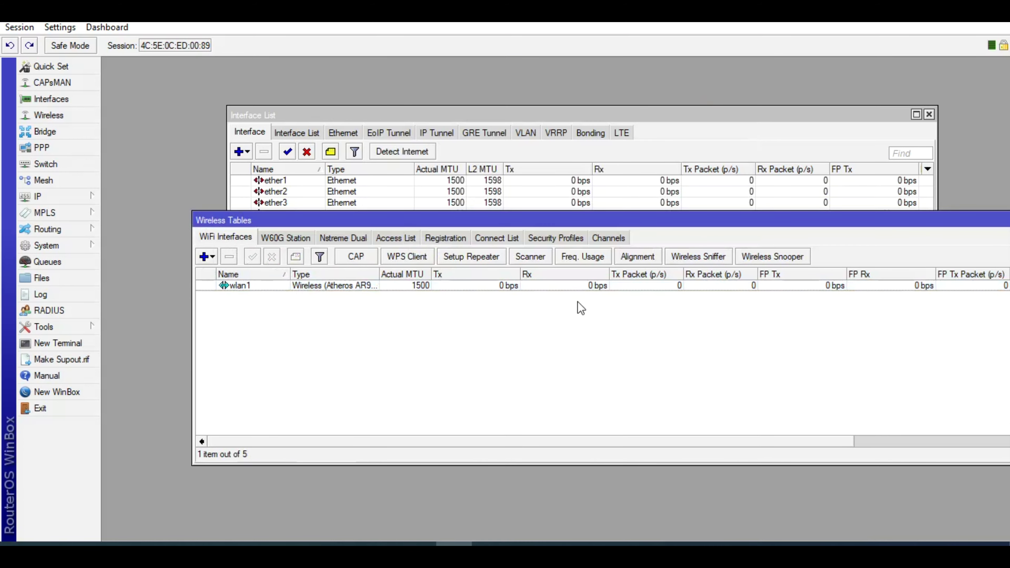
Step: Check wlan1's connection to the access point in the wireless registration table
left_click(442, 241)
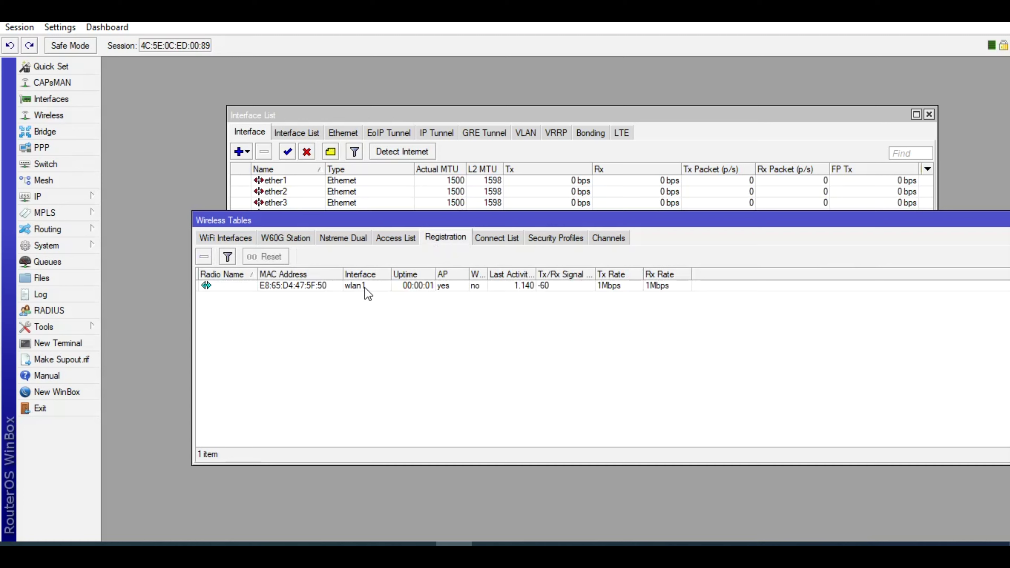
double_click(365, 286)
key("Escape")
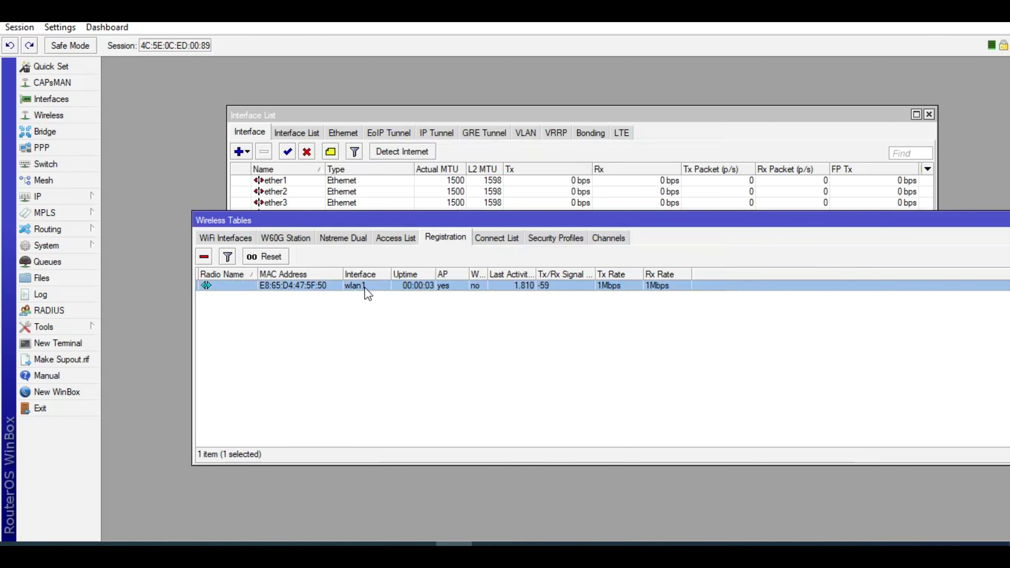
left_click(597, 319)
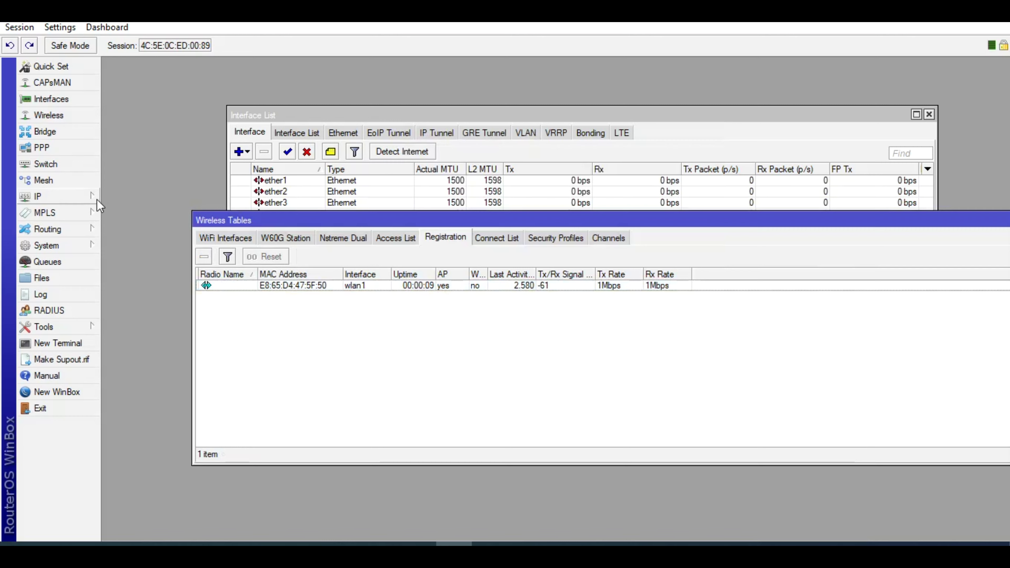
Step: Add a DHCP client on wlan1 with Use Peer DNS disabled, and check the full IP address it obtains
left_click(71, 198)
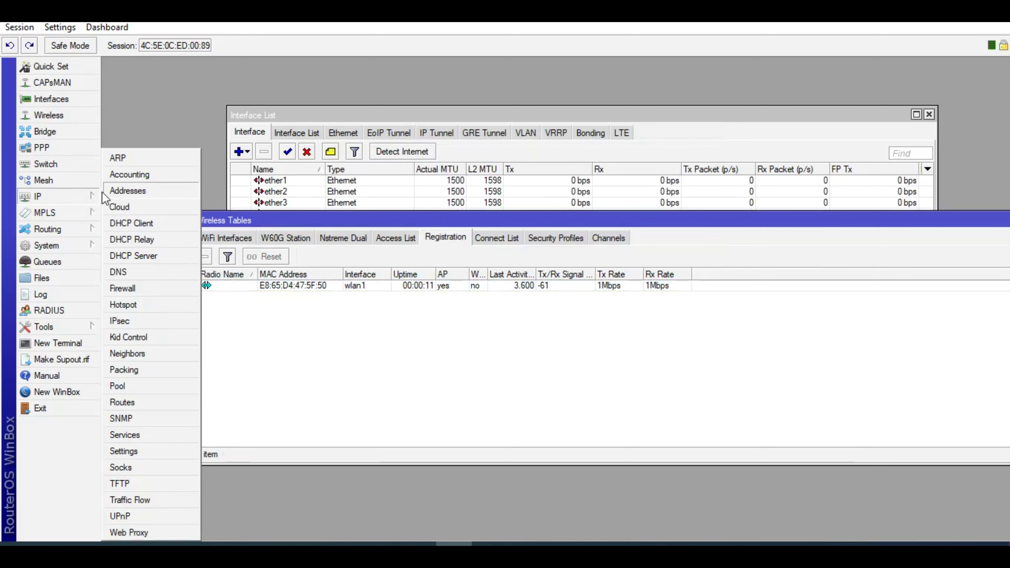
left_click(182, 225)
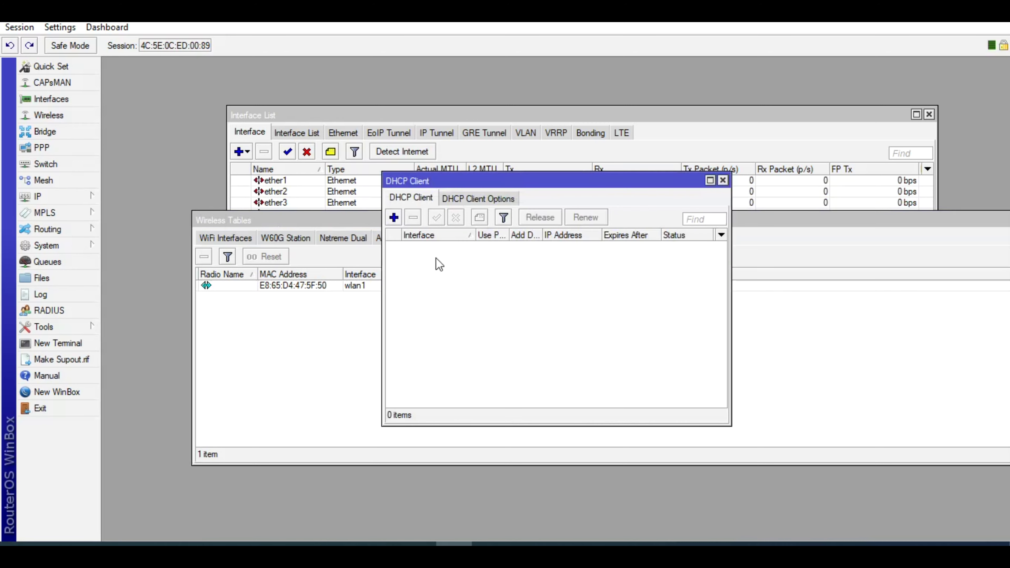
left_click(394, 217)
left_click(578, 238)
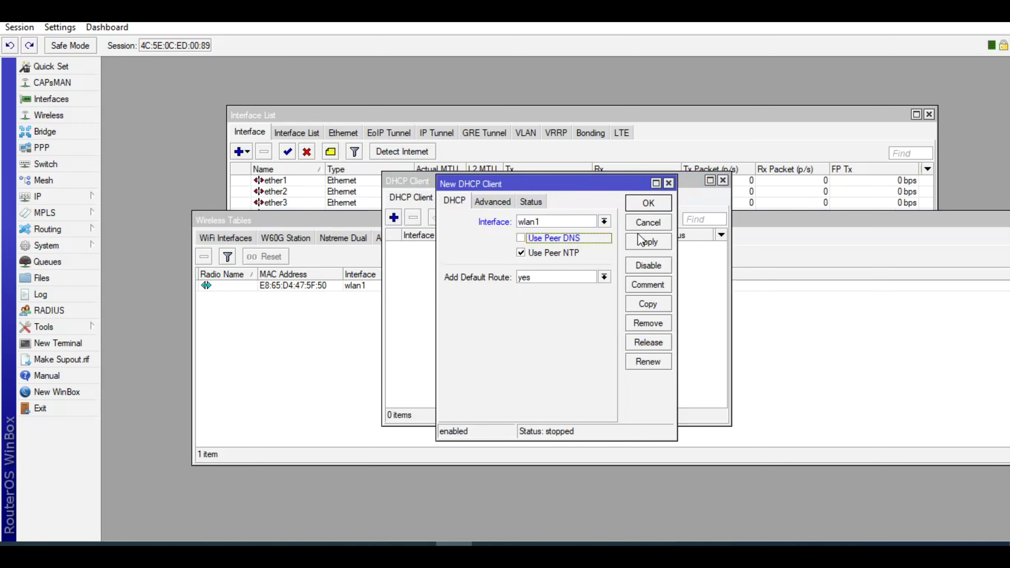
left_click(648, 242)
left_click(647, 203)
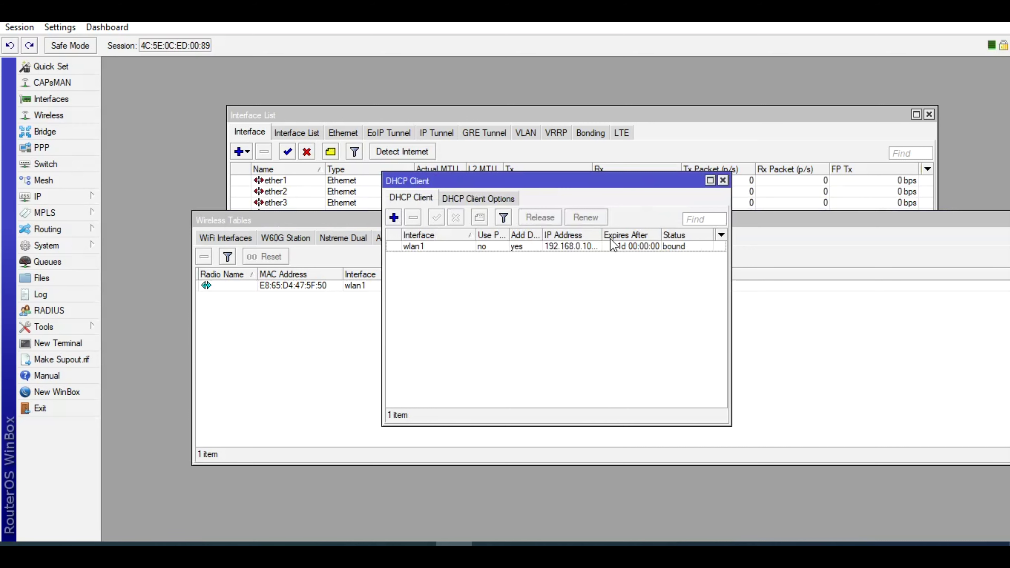
left_click_drag(601, 238, 615, 237)
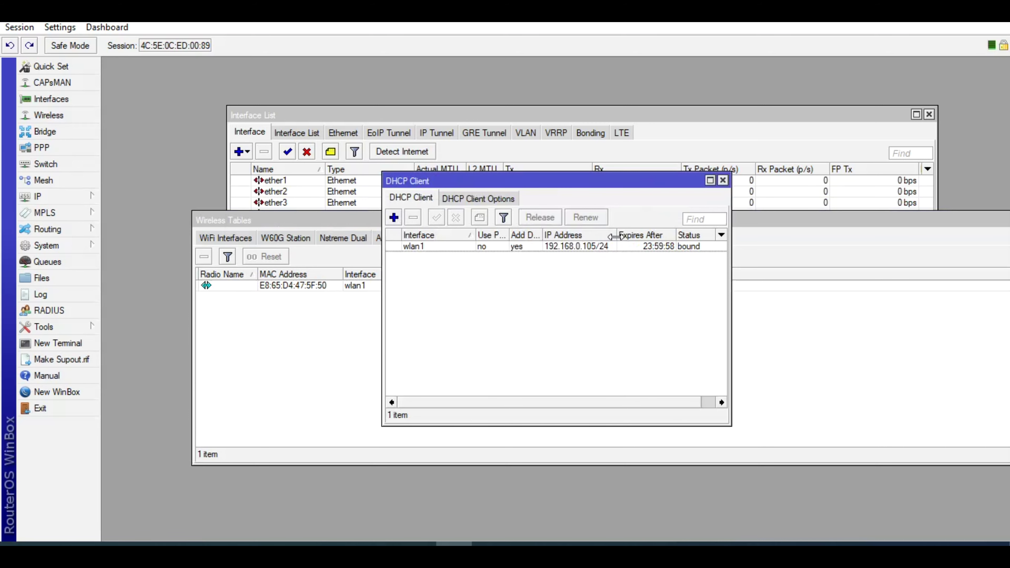
left_click(723, 180)
Step: Test internet connectivity from a new terminal by pinging 8.8.8.8, and close the terminal
left_click(86, 342)
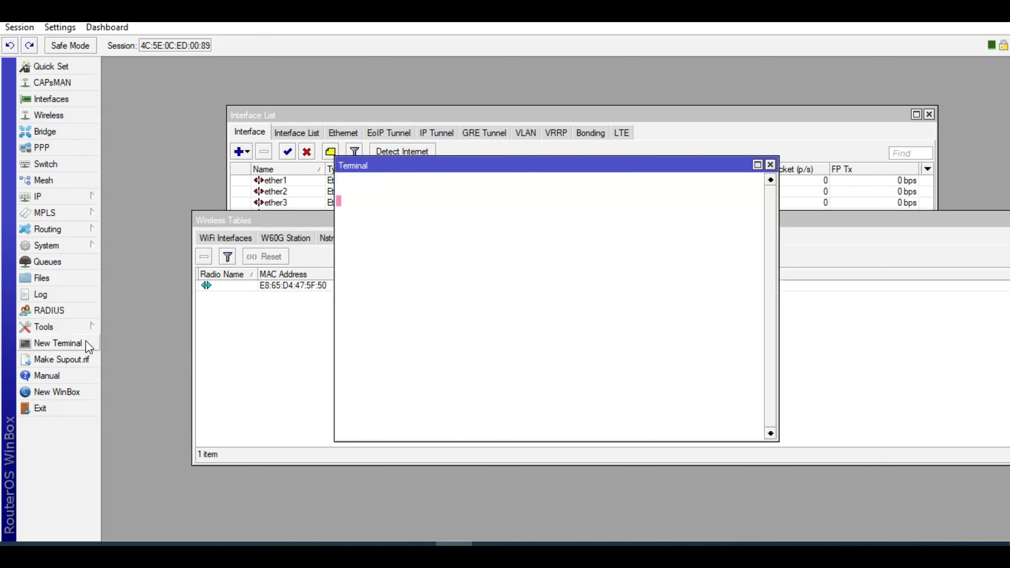
type("ping ")
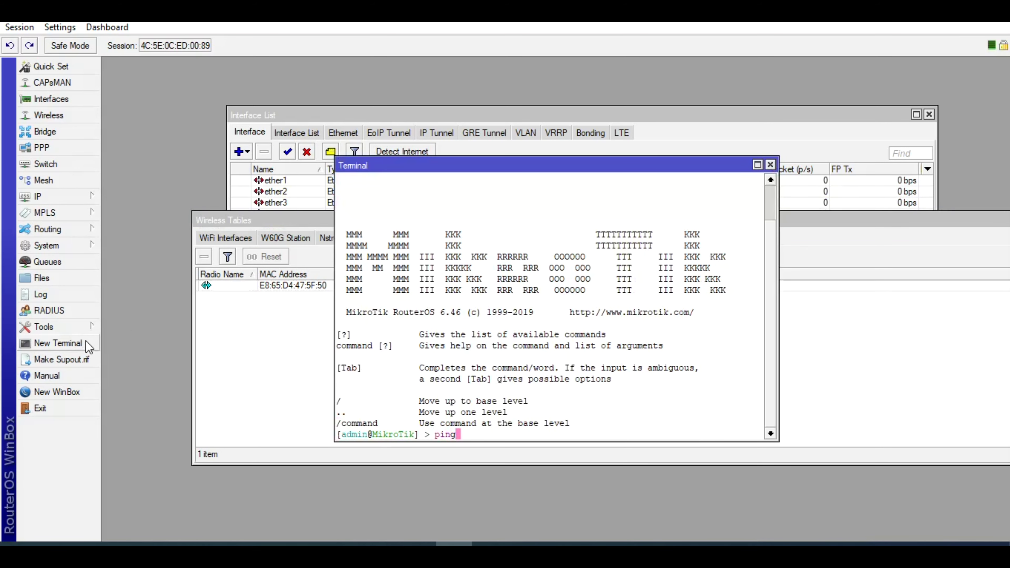
type("8.8.8.8")
key("Return")
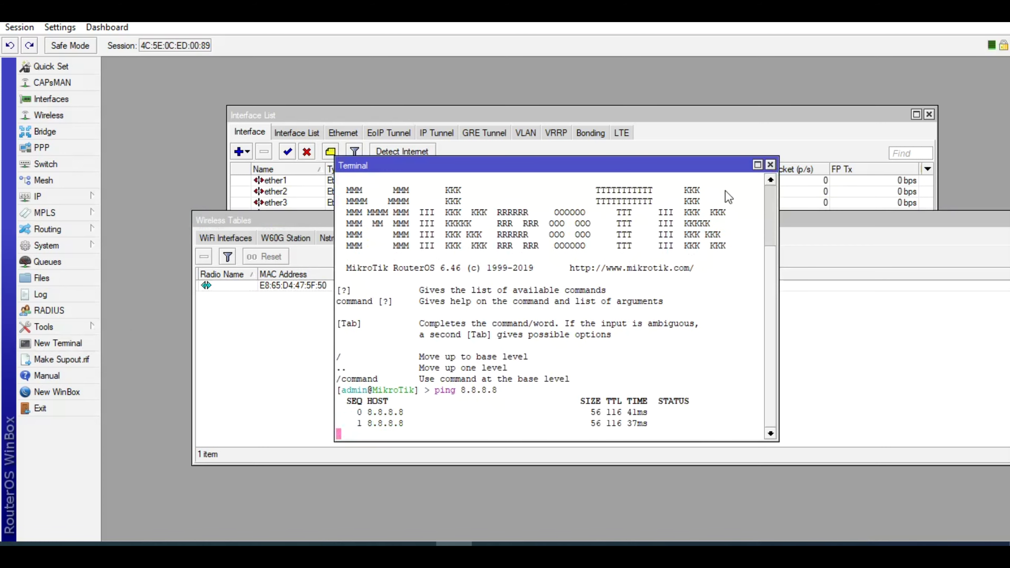
left_click(770, 165)
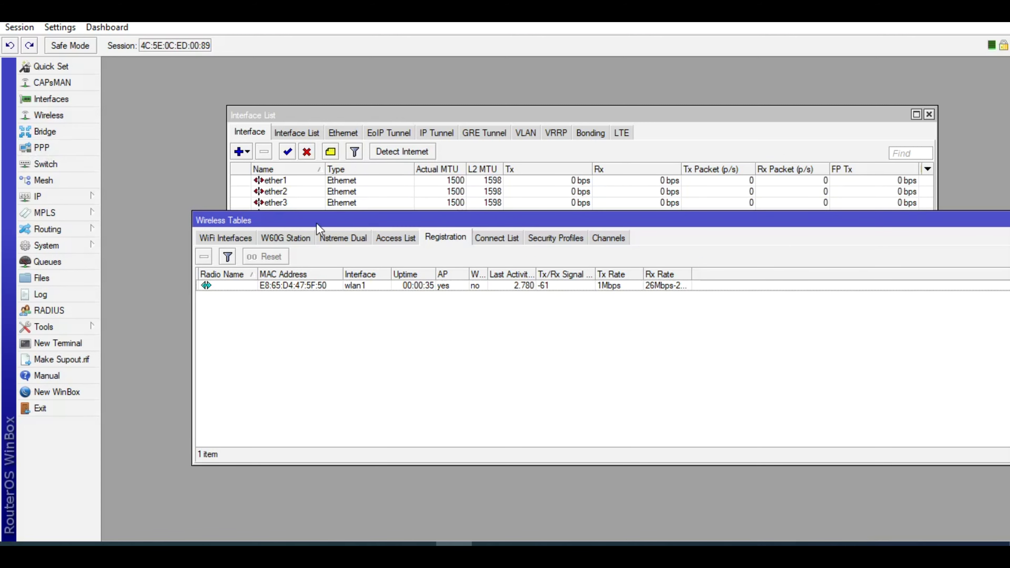
Step: Create a wireless security profile named "Access Point" with WPA and WPA2 pre-shared keys, and save it
left_click_drag(322, 223, 305, 262)
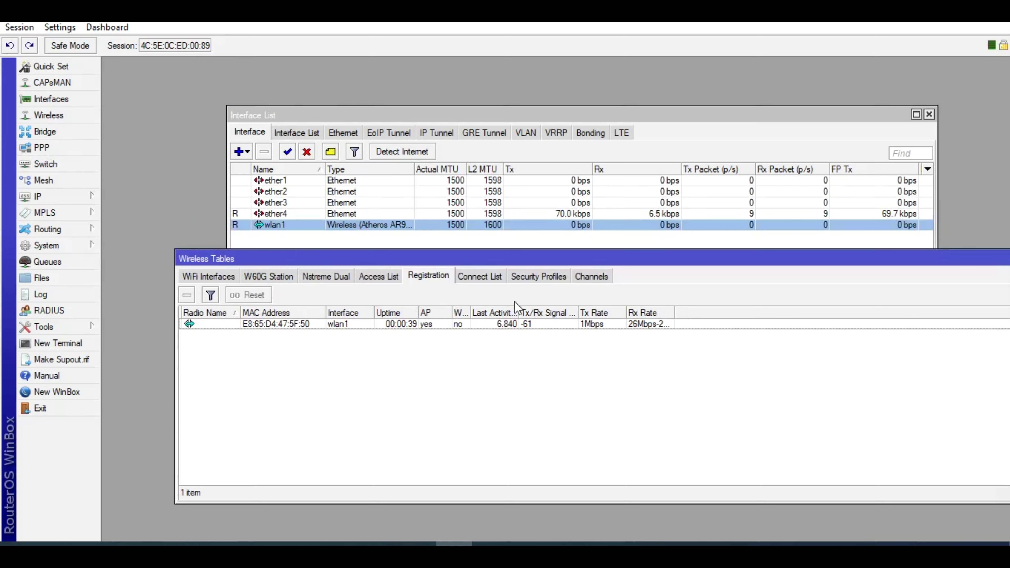
left_click(540, 281)
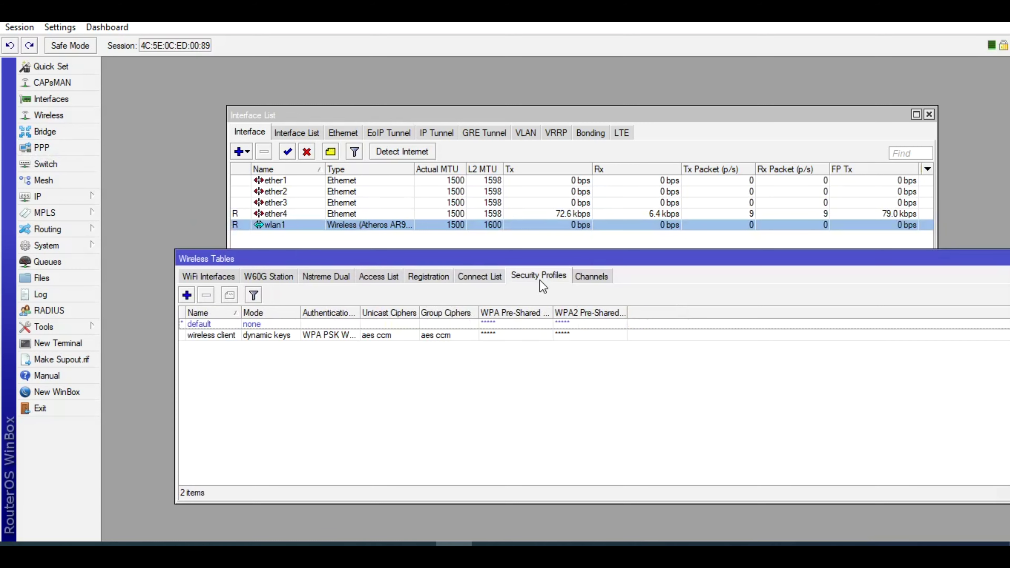
left_click(187, 295)
type("Access Point")
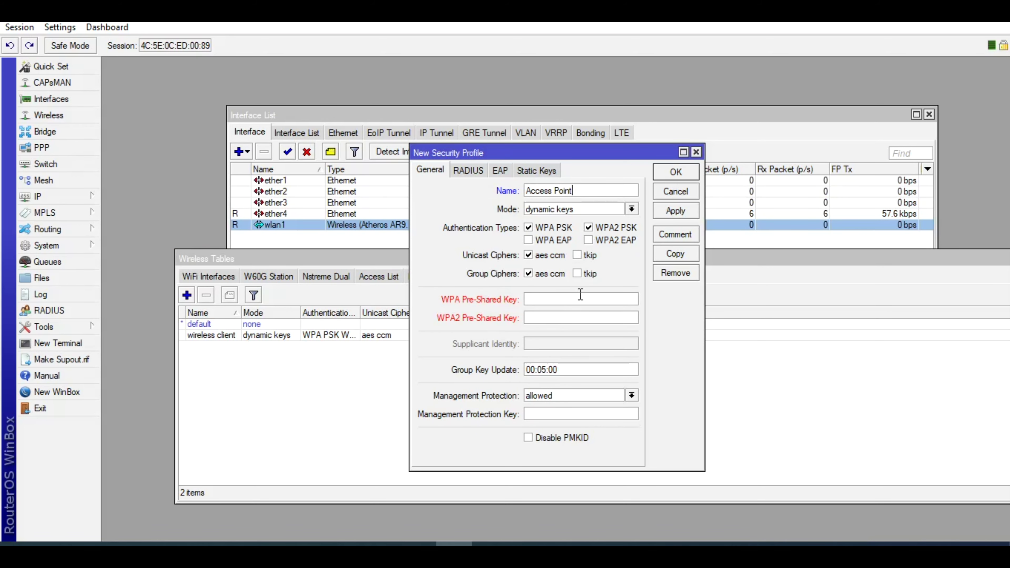
left_click(580, 295)
type("******************")
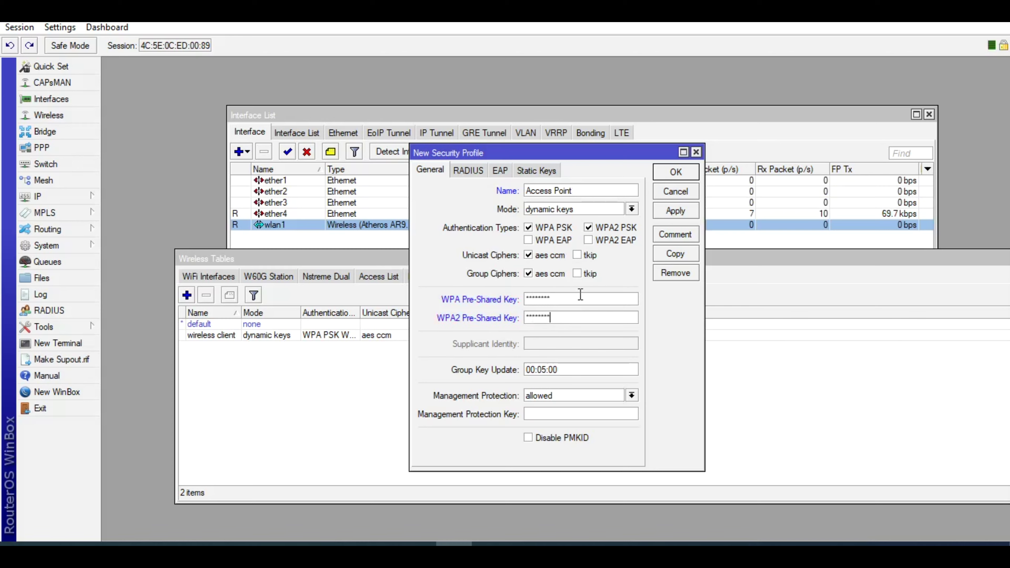
left_click(678, 212)
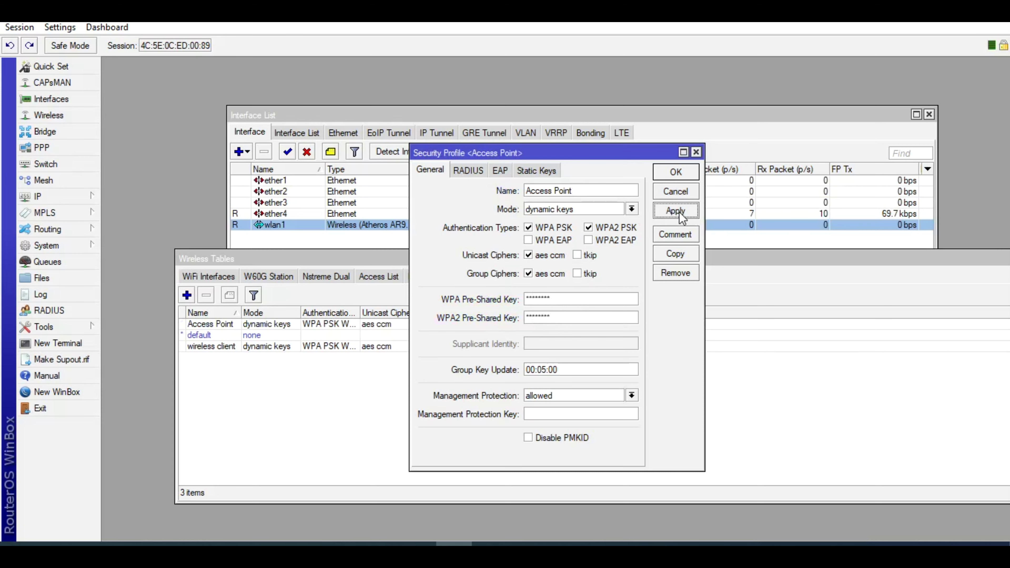
left_click(684, 174)
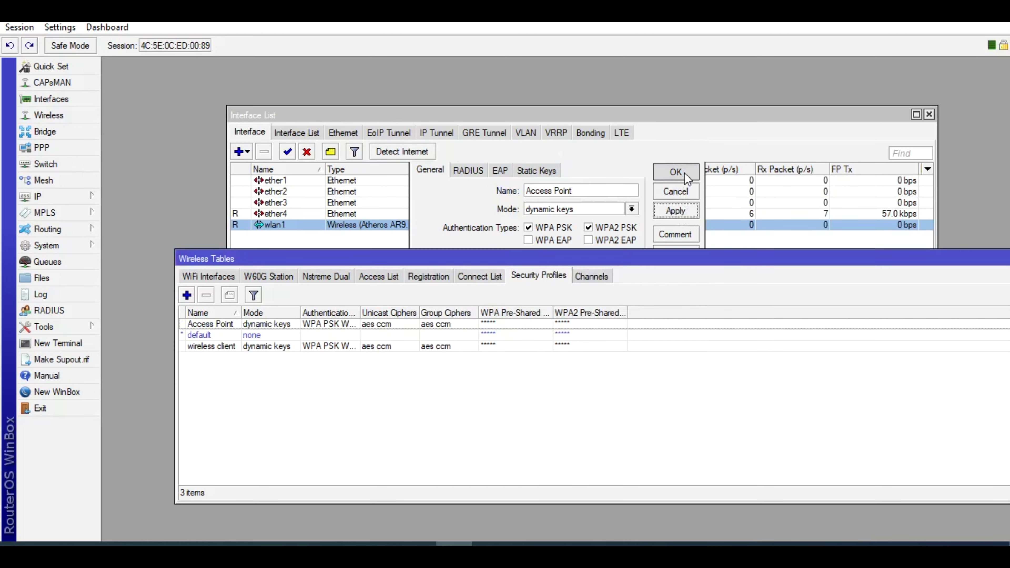
Step: Start a new virtual wireless interface in ap bridge mode on master interface wlan1 with the SSID "Mikrotik Test"
left_click(204, 277)
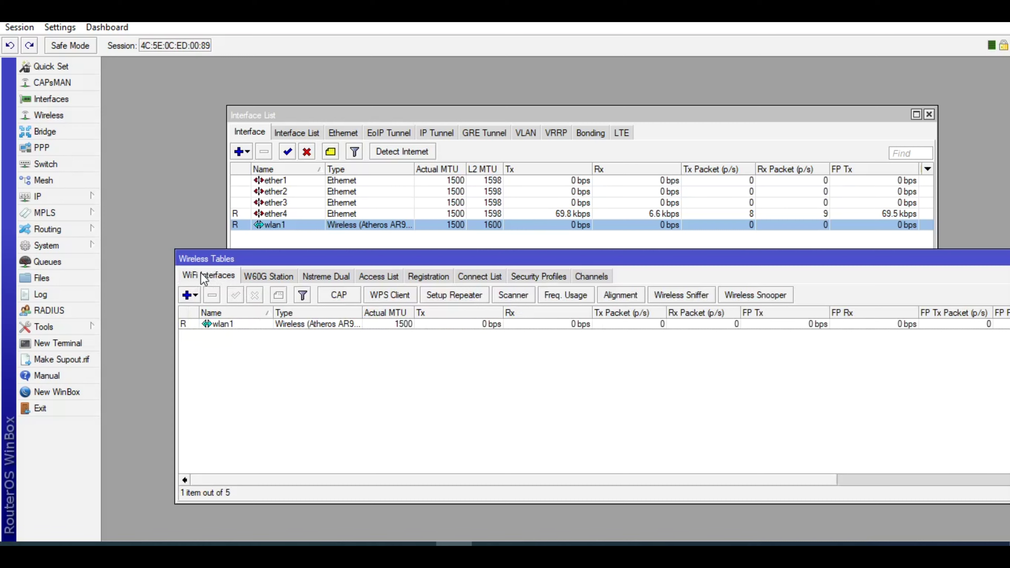
left_click(196, 293)
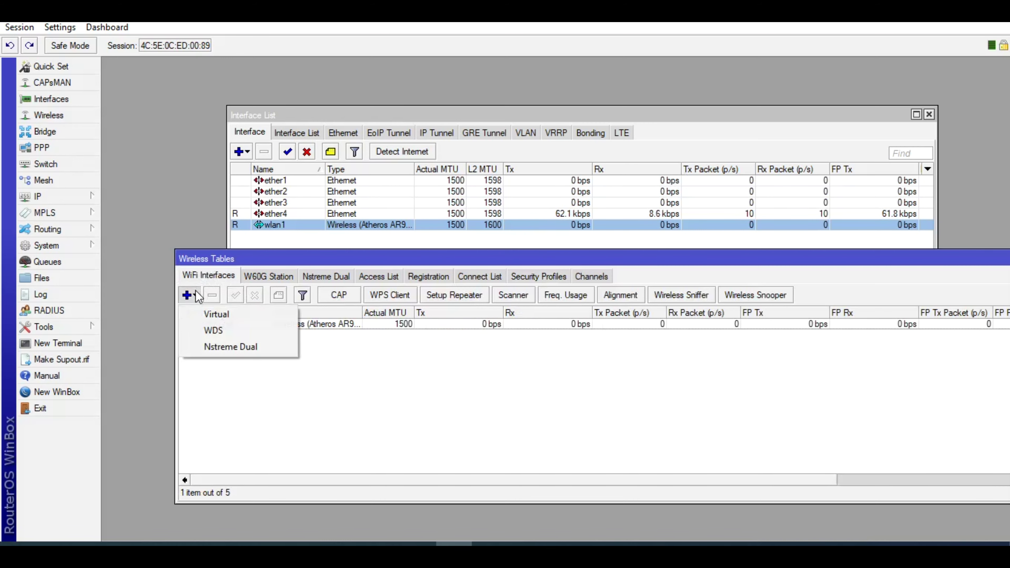
left_click(232, 316)
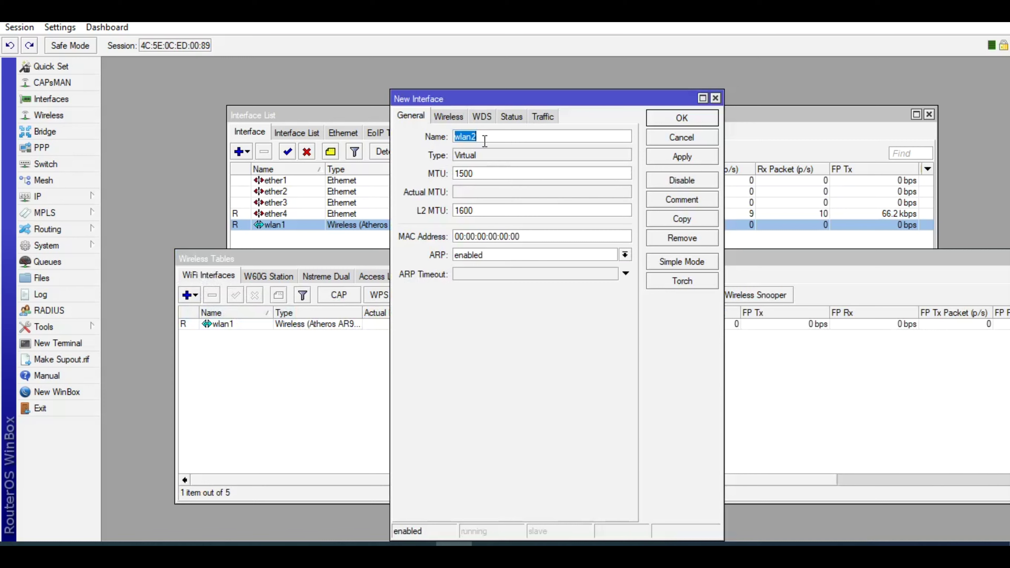
left_click(447, 116)
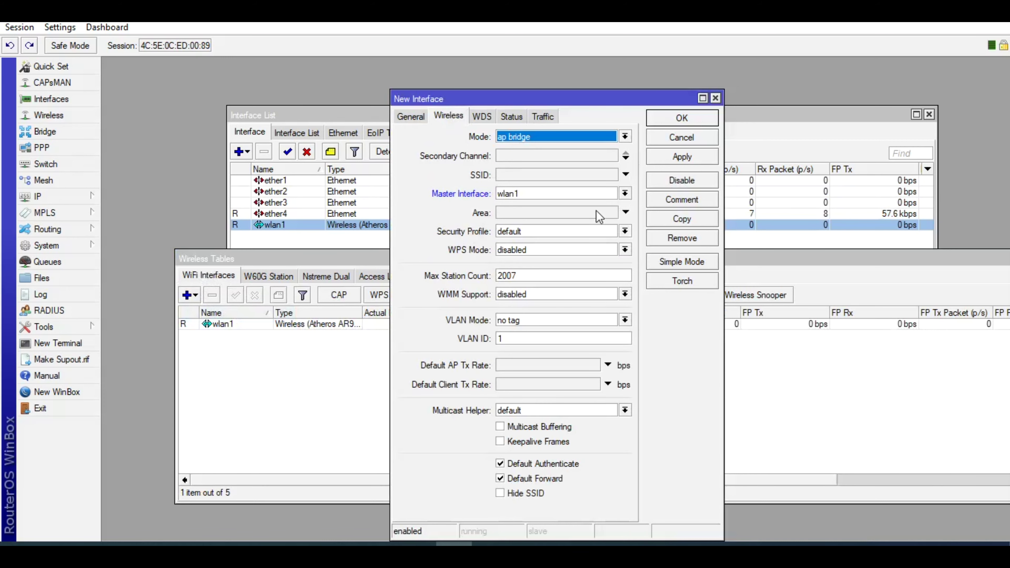
left_click(587, 174)
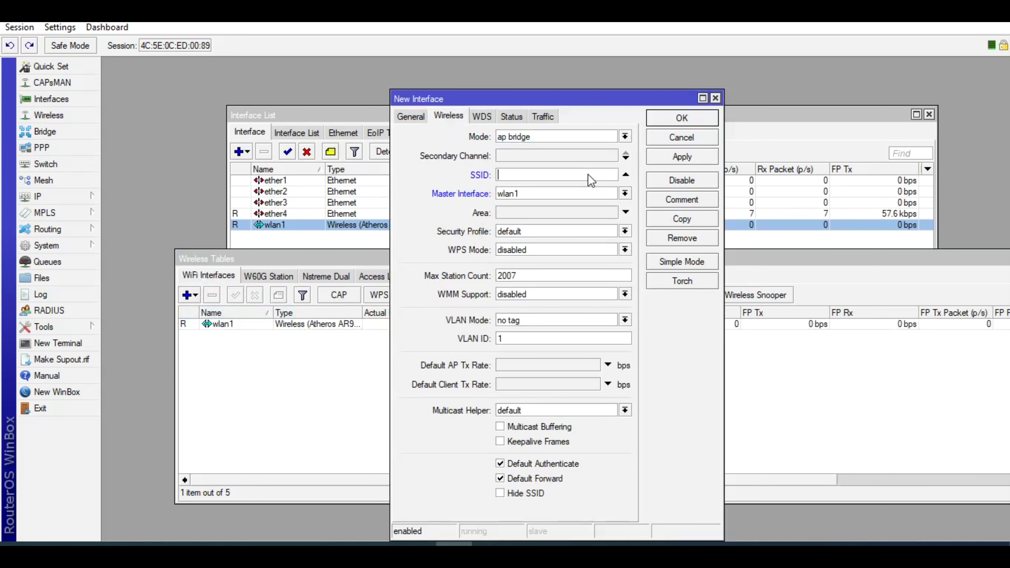
type("Mikrotik")
type("Test")
Step: Assign the "Access Point" security profile to the virtual interface, keep VLAN mode at no tag, and save it
left_click(627, 230)
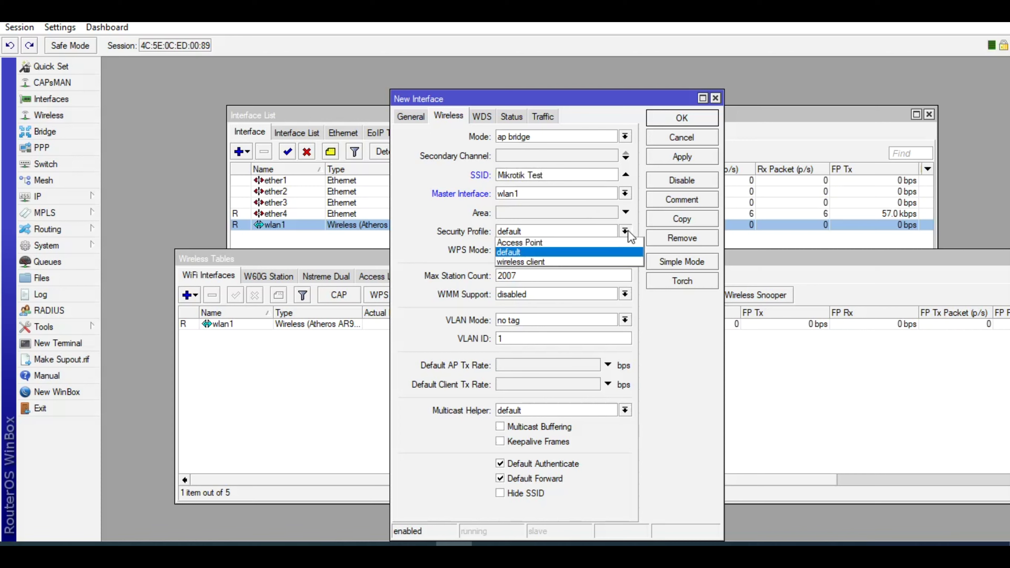
left_click(583, 243)
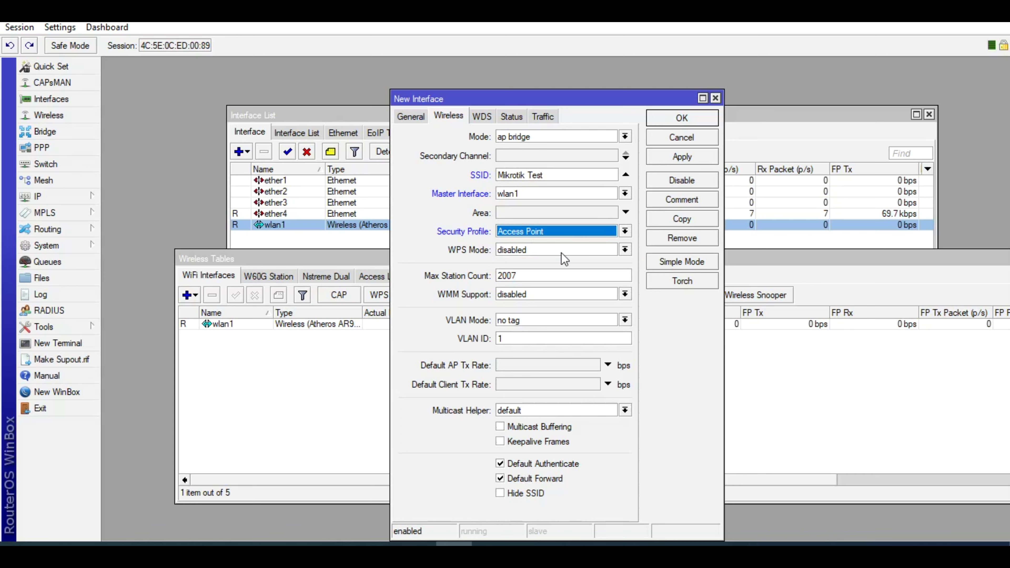
left_click(625, 320)
left_click(623, 331)
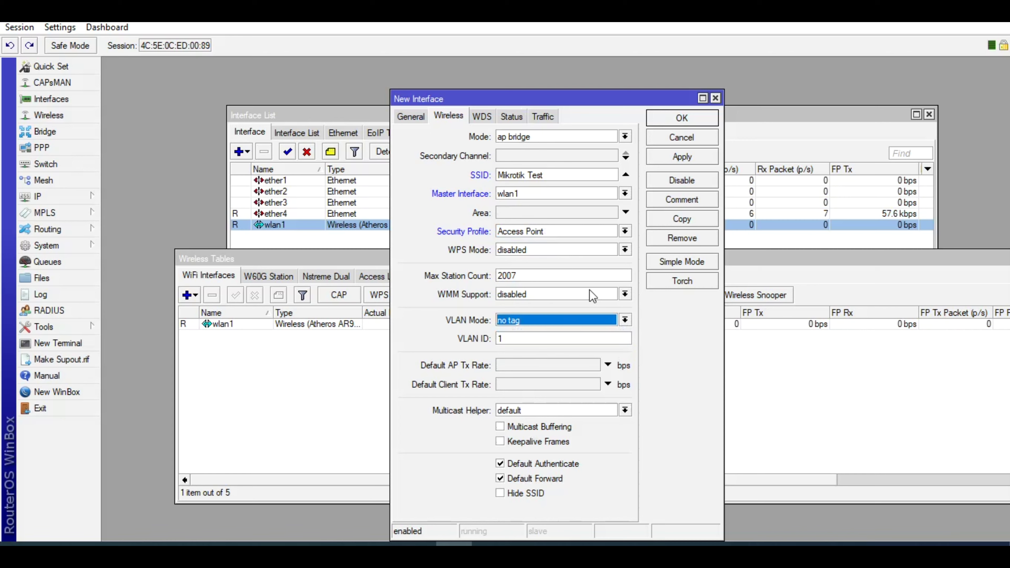
left_click(697, 158)
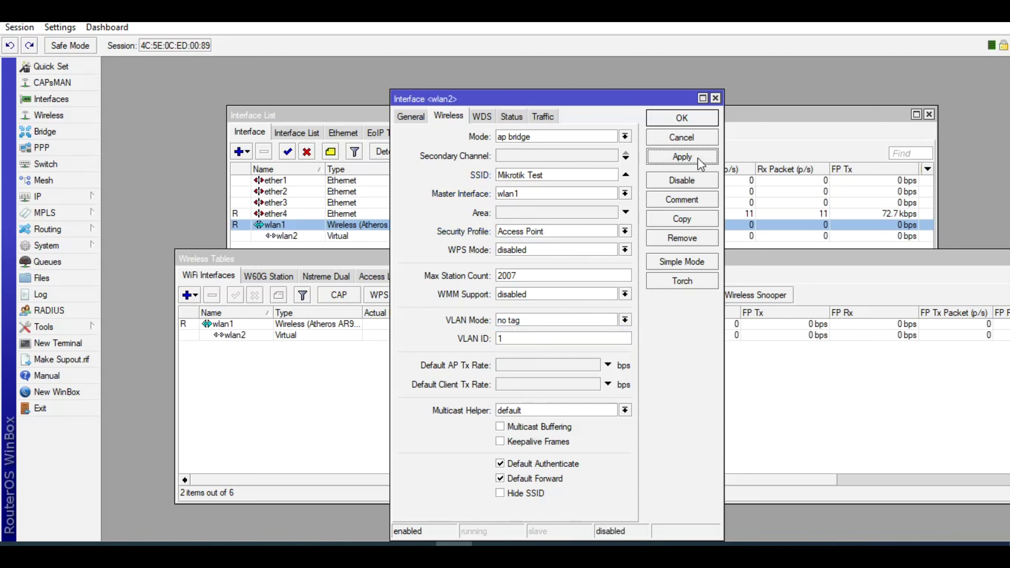
left_click(668, 119)
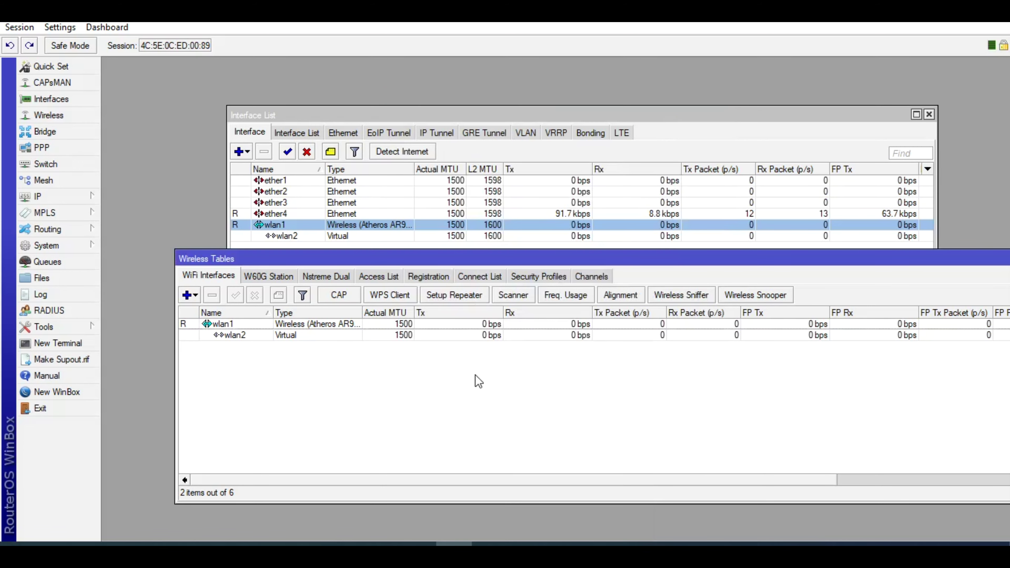
Step: Create a new bridge interface named "Local"
left_click(62, 133)
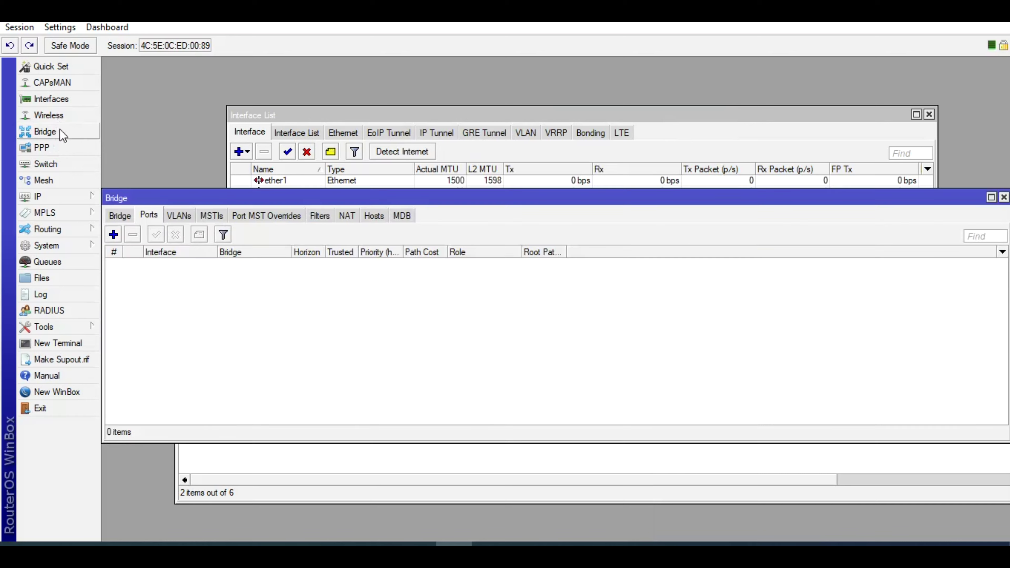
left_click(125, 218)
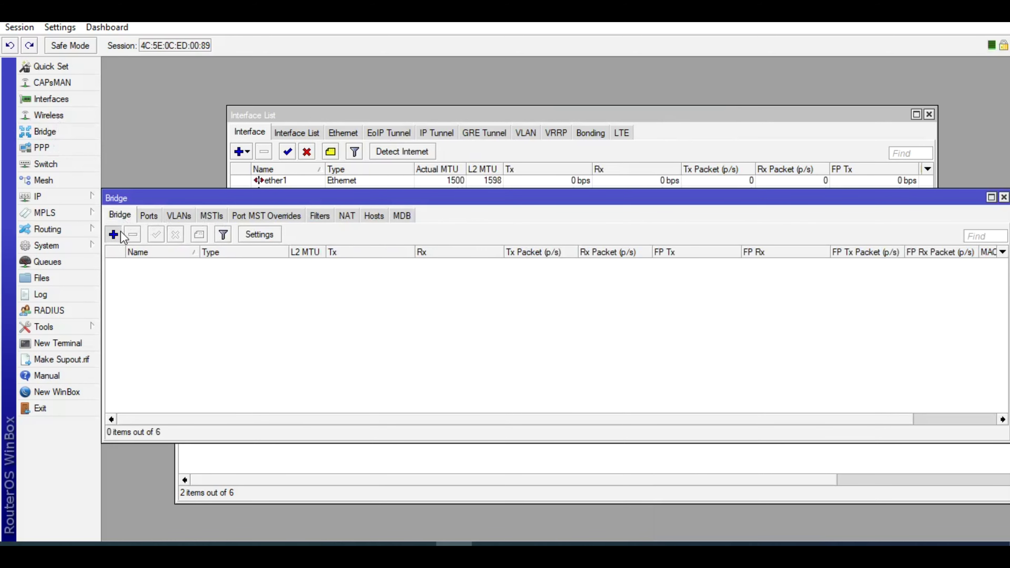
left_click(113, 234)
type("Local")
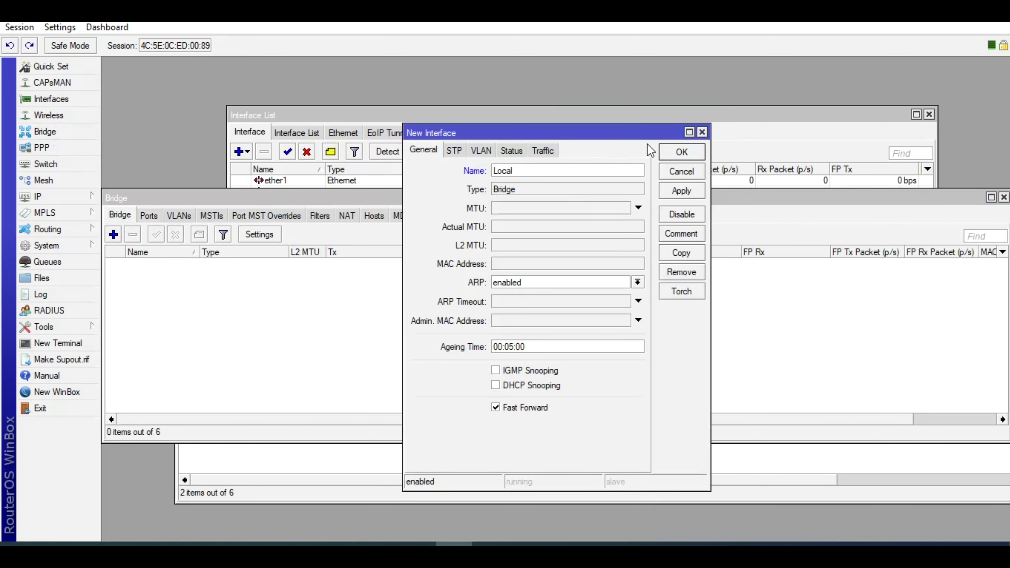
left_click(676, 152)
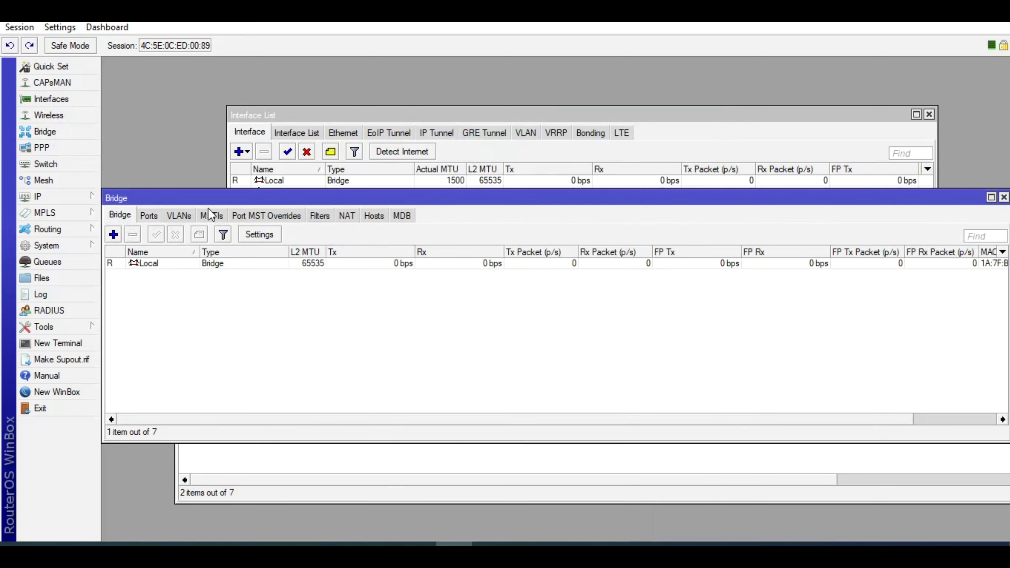
Step: Add the virtual interface wlan2 as a port of the Local bridge
left_click(148, 216)
left_click(113, 234)
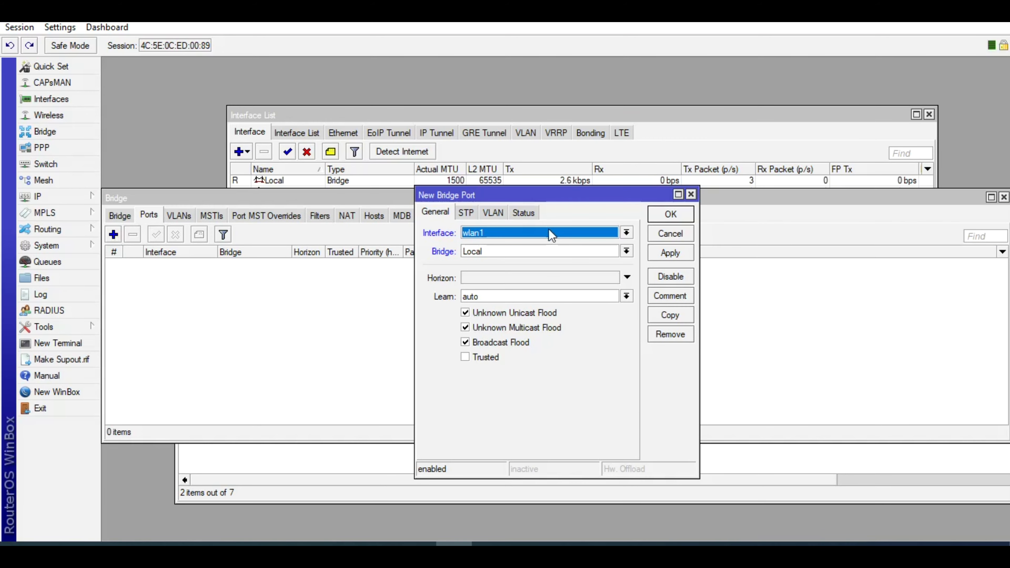
left_click(626, 233)
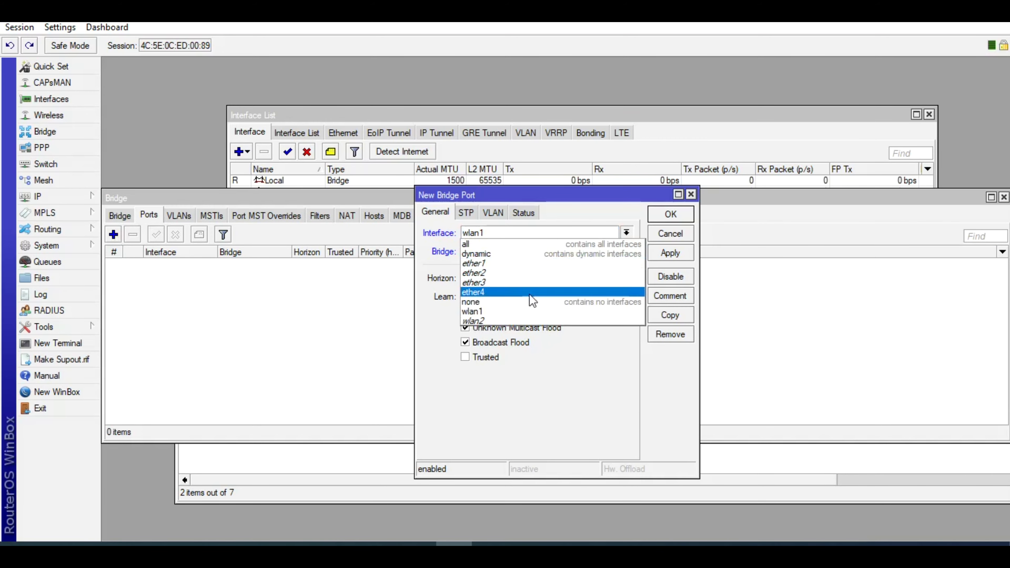
left_click(525, 321)
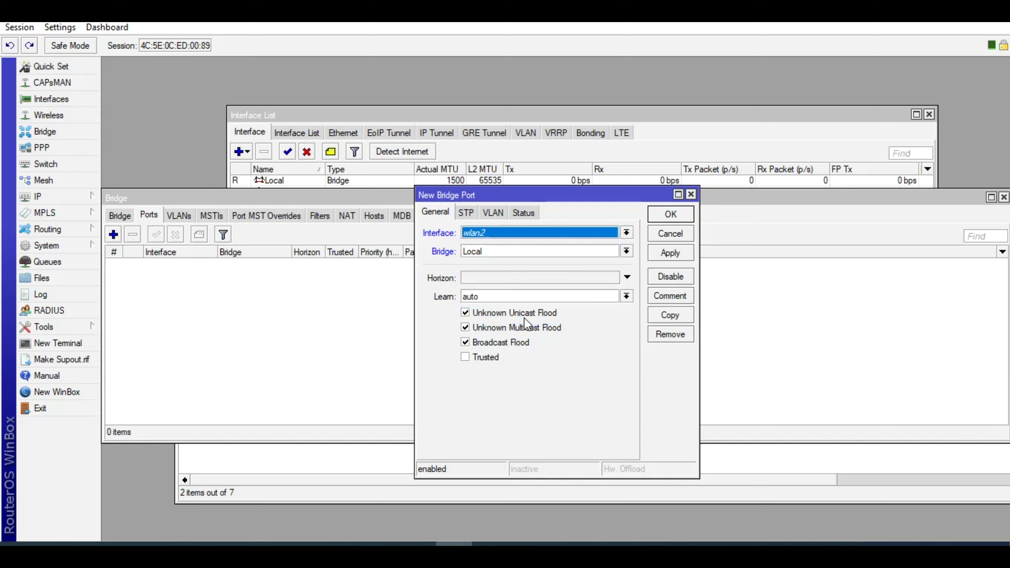
left_click(675, 218)
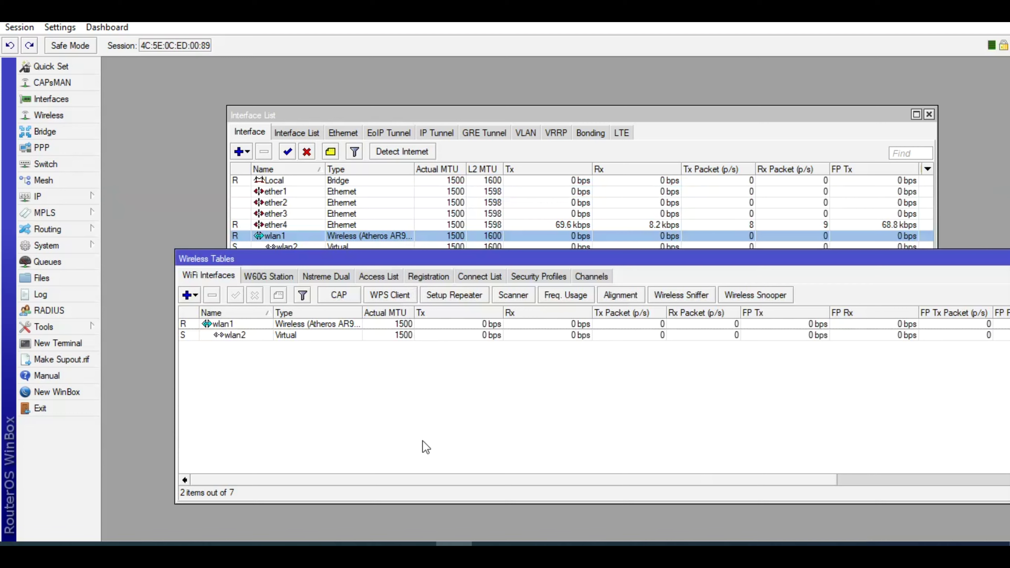
Step: Add the IP address 192.16.16.1/24 to the wlan2 interface and close the address list
left_click(65, 198)
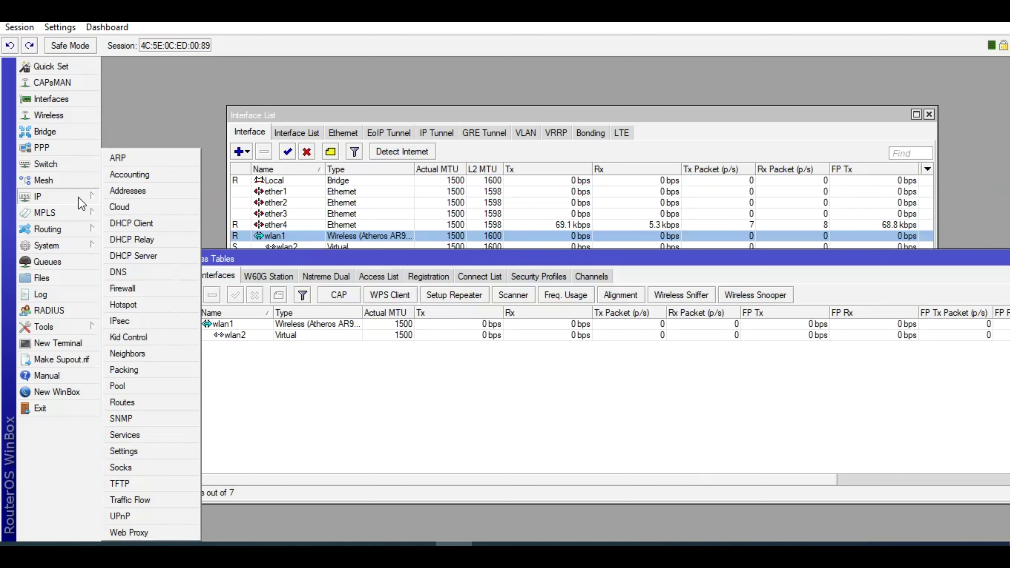
left_click(128, 190)
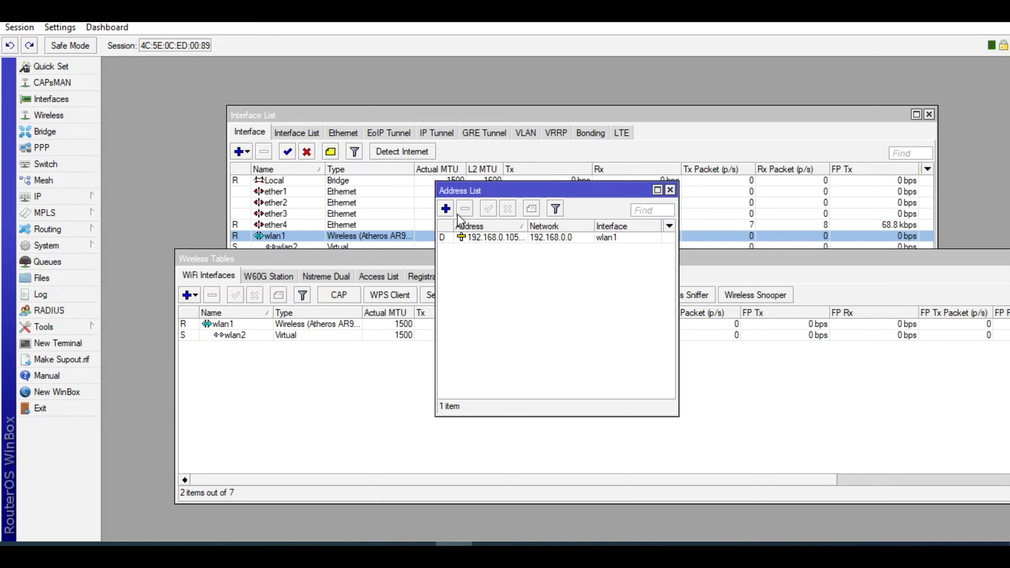
left_click(446, 209)
type("192")
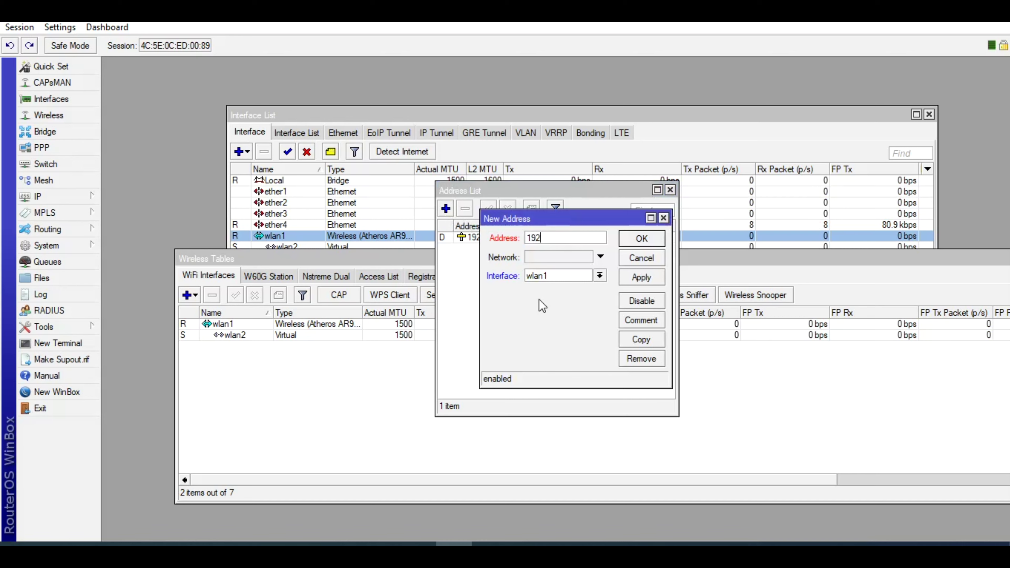
type(".16.16.1/24")
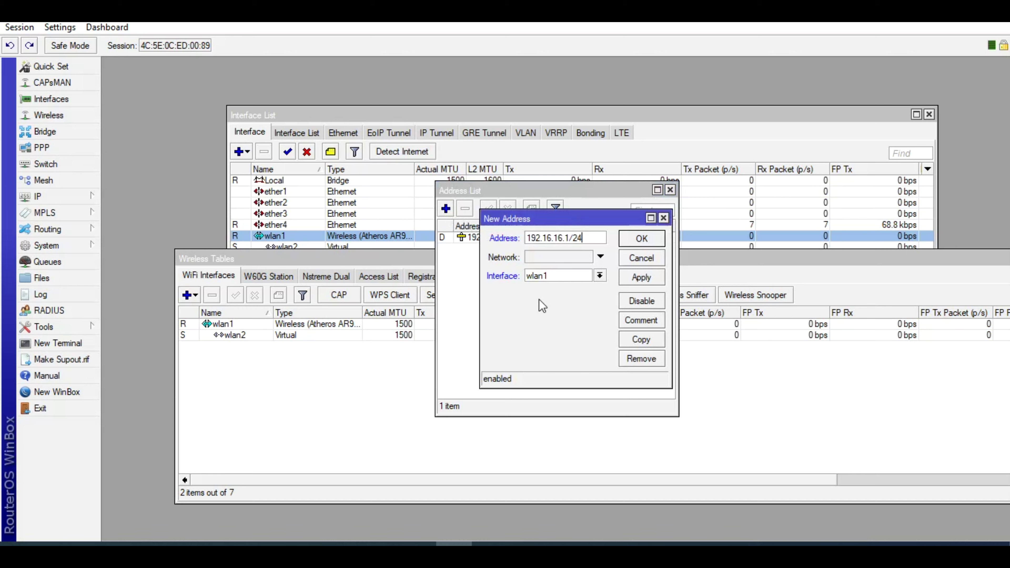
left_click(599, 276)
left_click(576, 345)
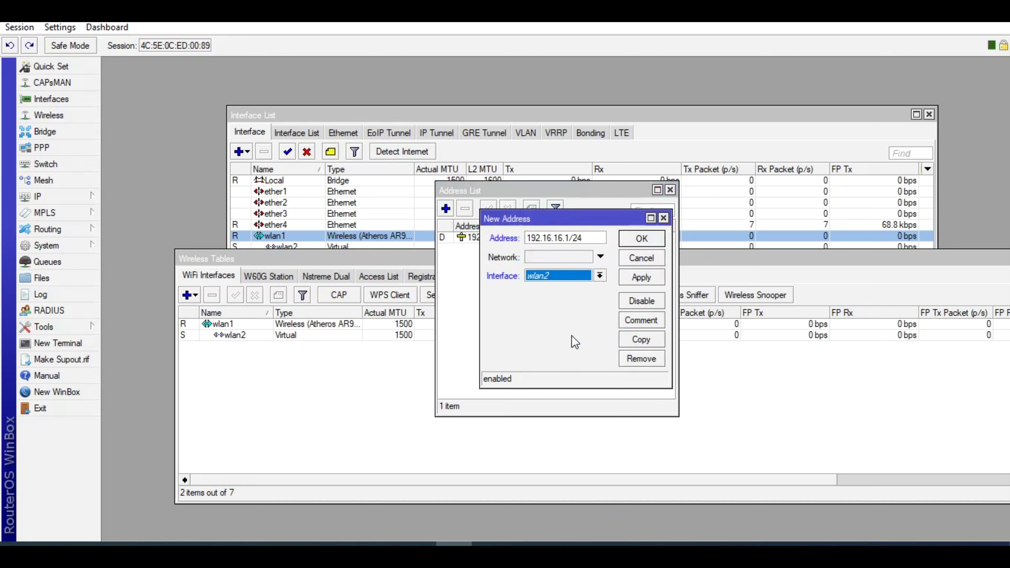
left_click(641, 280)
left_click(641, 243)
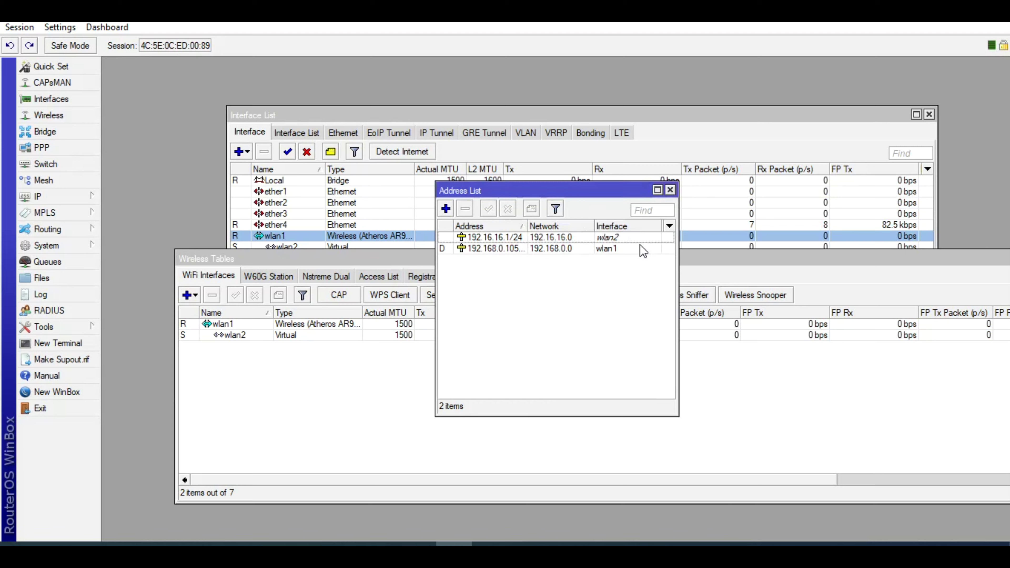
left_click(599, 322)
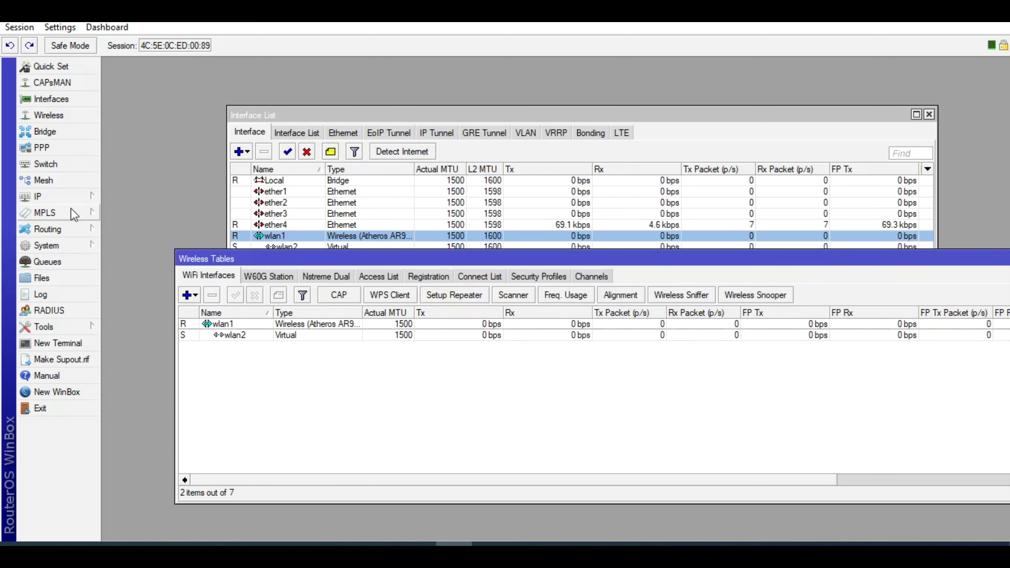
Step: Try to set up a DHCP server on the wlan2 interface
left_click(64, 199)
left_click(163, 261)
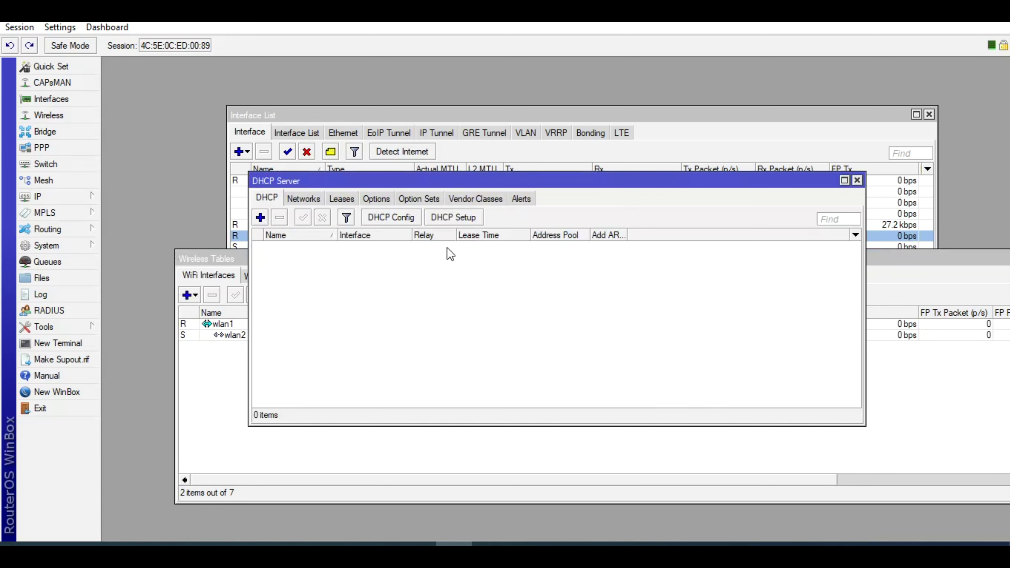
left_click(463, 219)
left_click(580, 300)
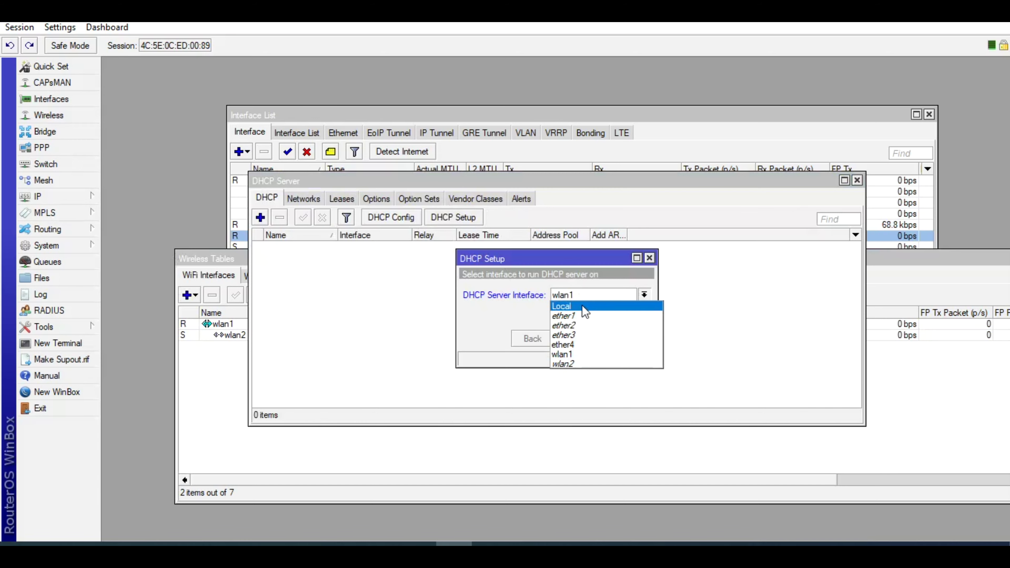
left_click(602, 364)
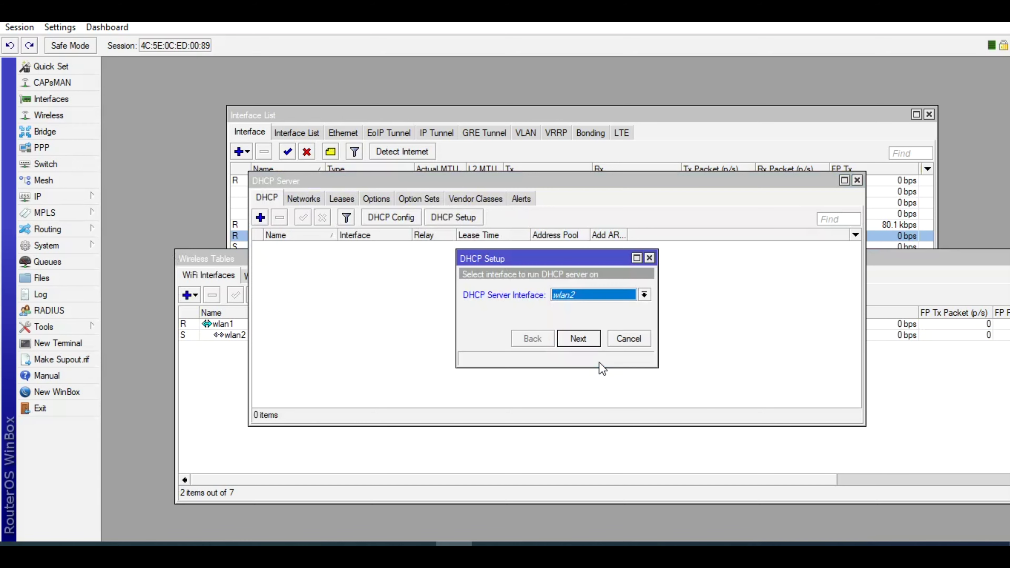
left_click(581, 338)
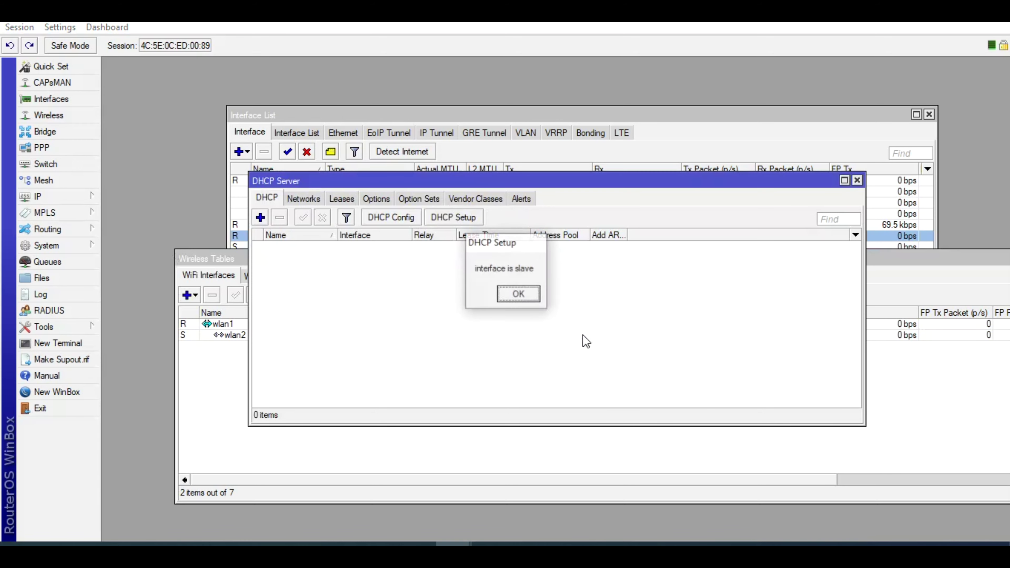
left_click(524, 301)
left_click(467, 222)
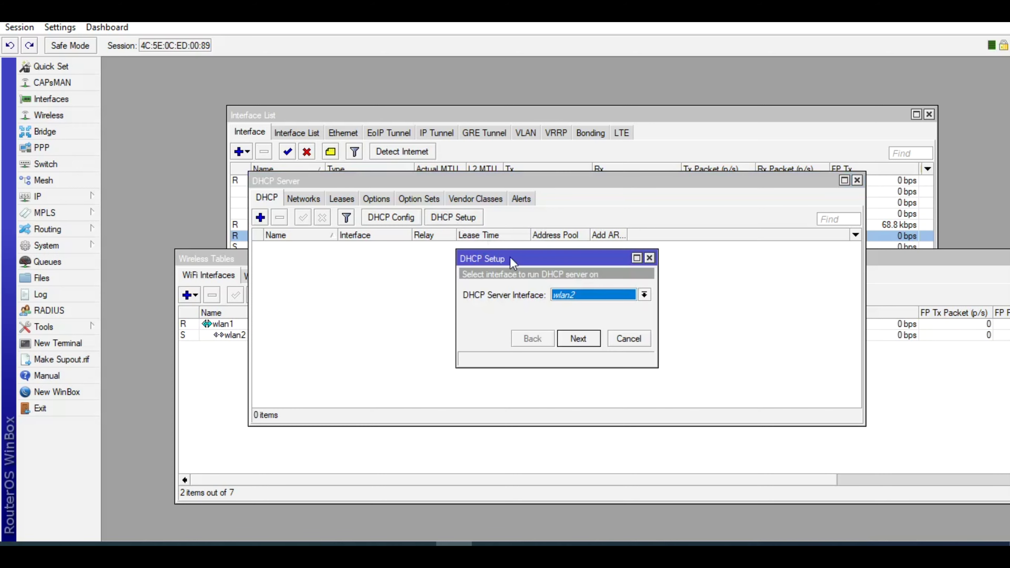
left_click(597, 296)
left_click(573, 307)
left_click(581, 337)
left_click(580, 337)
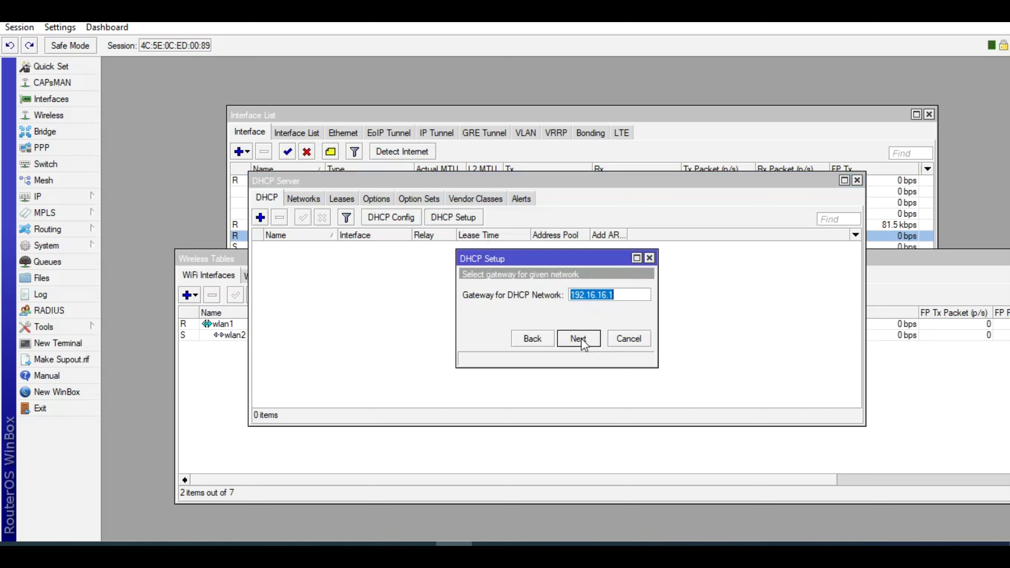
left_click(580, 337)
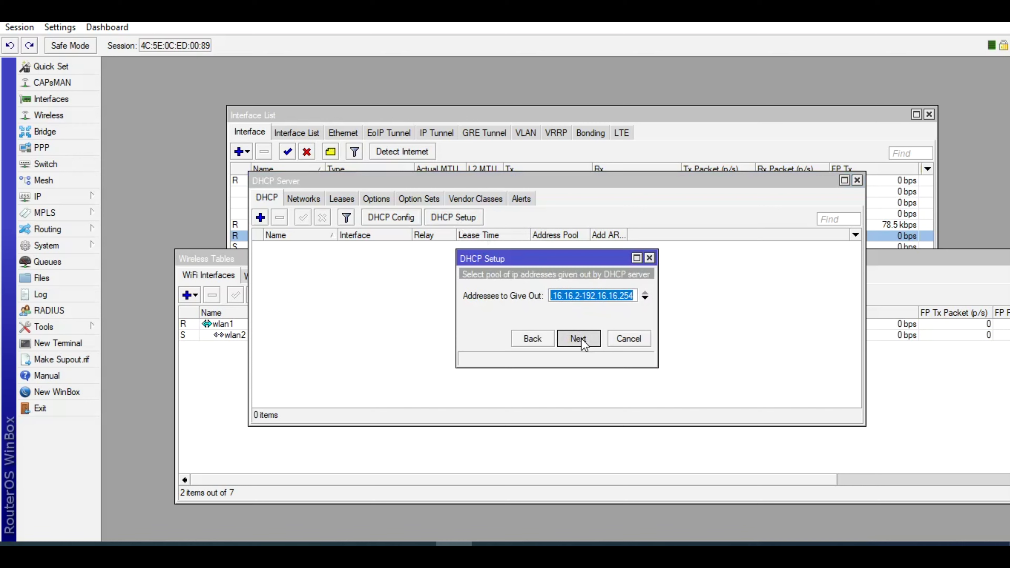
left_click(581, 338)
left_click(629, 345)
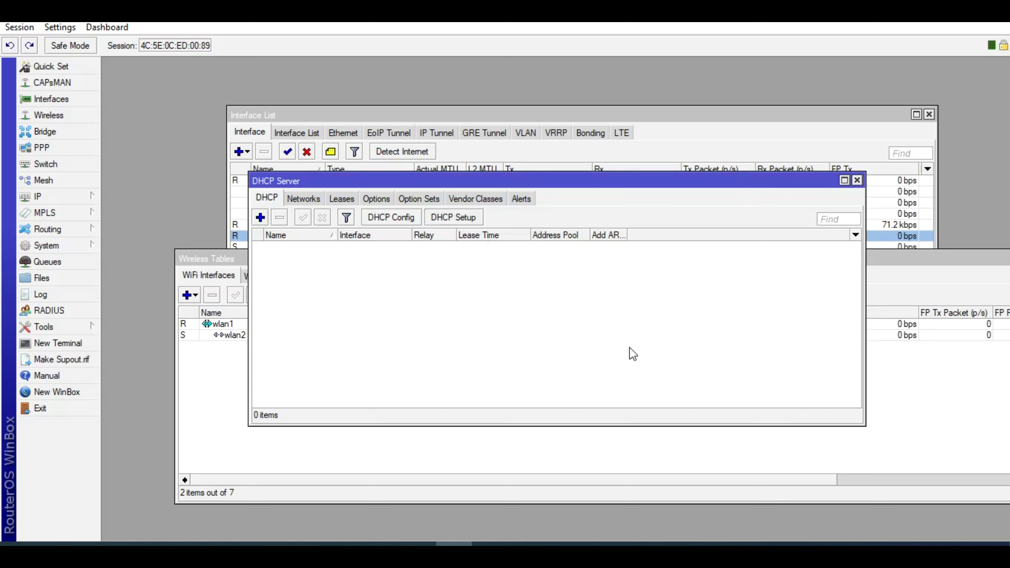
Step: Set the router's DNS servers to 8.8.8.8 and 8.8.4.4
left_click(66, 197)
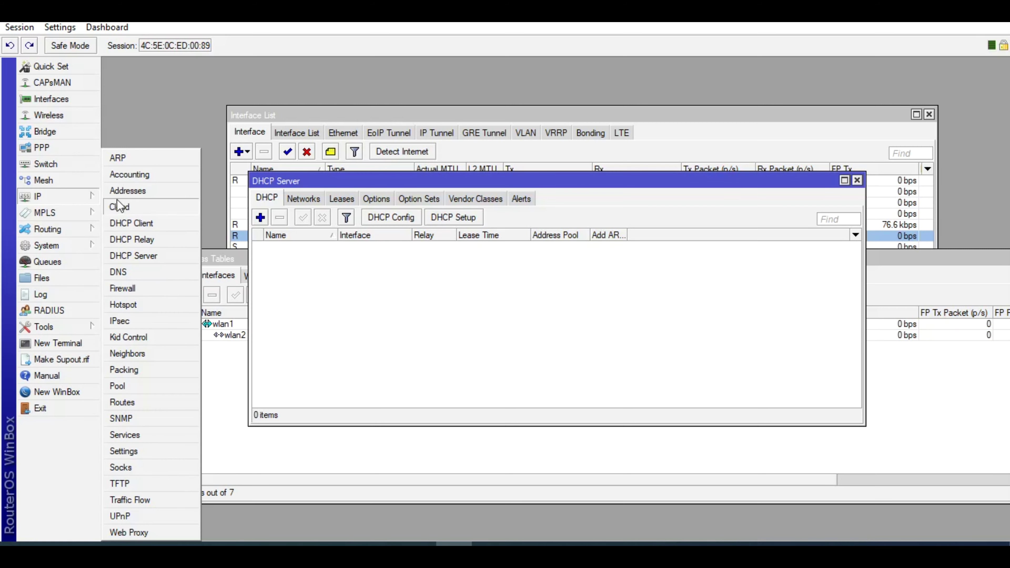
left_click(151, 274)
left_click(568, 201)
type("8.8.8.8")
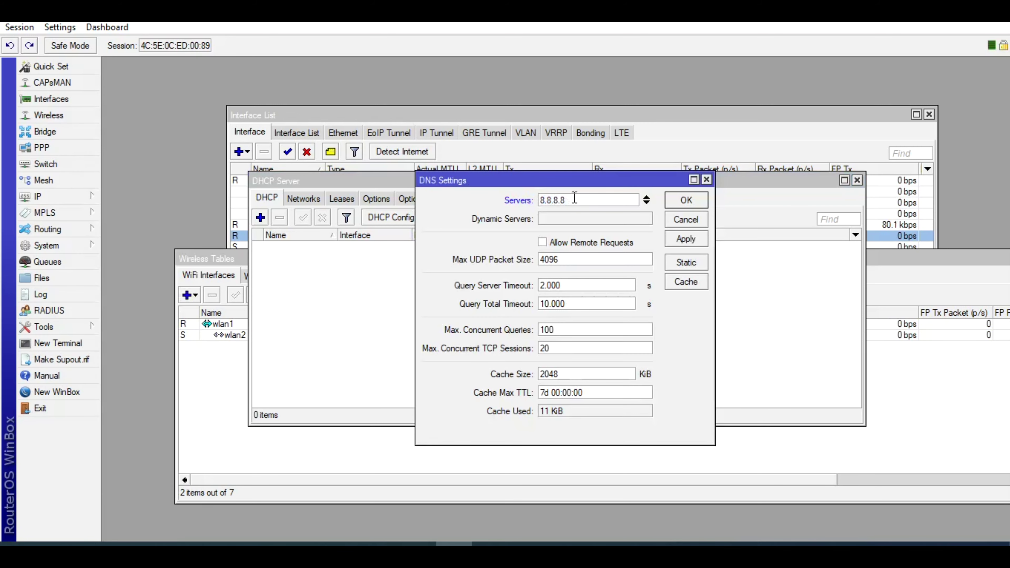
left_click(646, 203)
type("8")
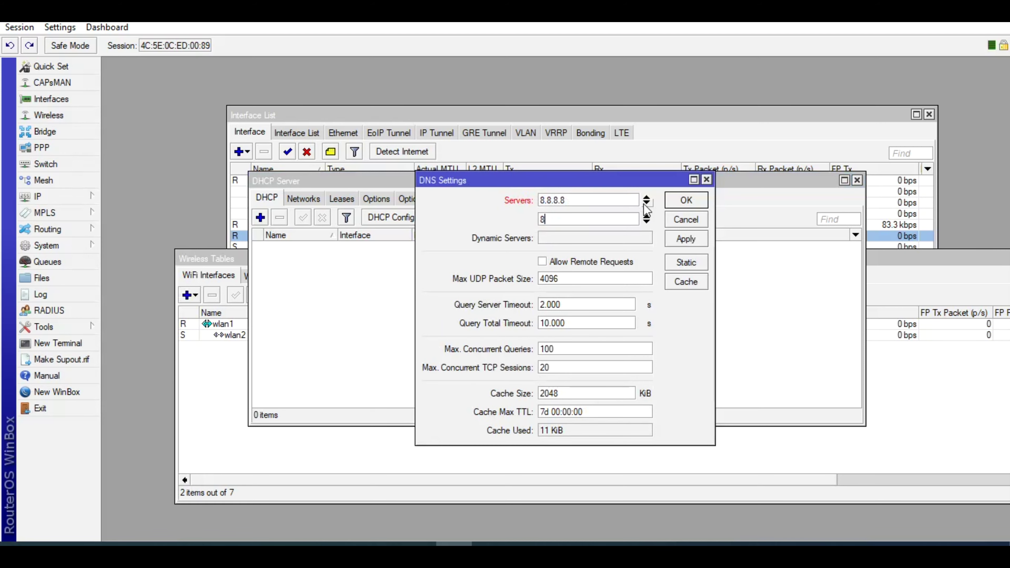
type(".8.4.4")
left_click(686, 200)
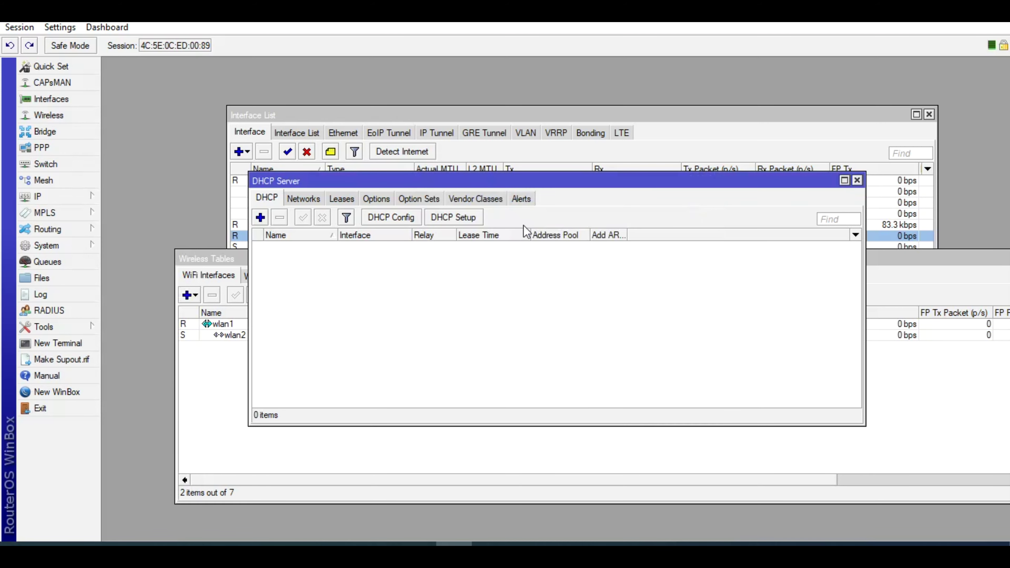
Step: Run the DHCP setup on the Local bridge, accepting the suggested network, gateway, address pool and DNS values and a 00:10:00 lease time
left_click(461, 218)
left_click(590, 341)
left_click(589, 341)
left_click(589, 341)
left_click(589, 341)
left_click(589, 341)
left_click(589, 339)
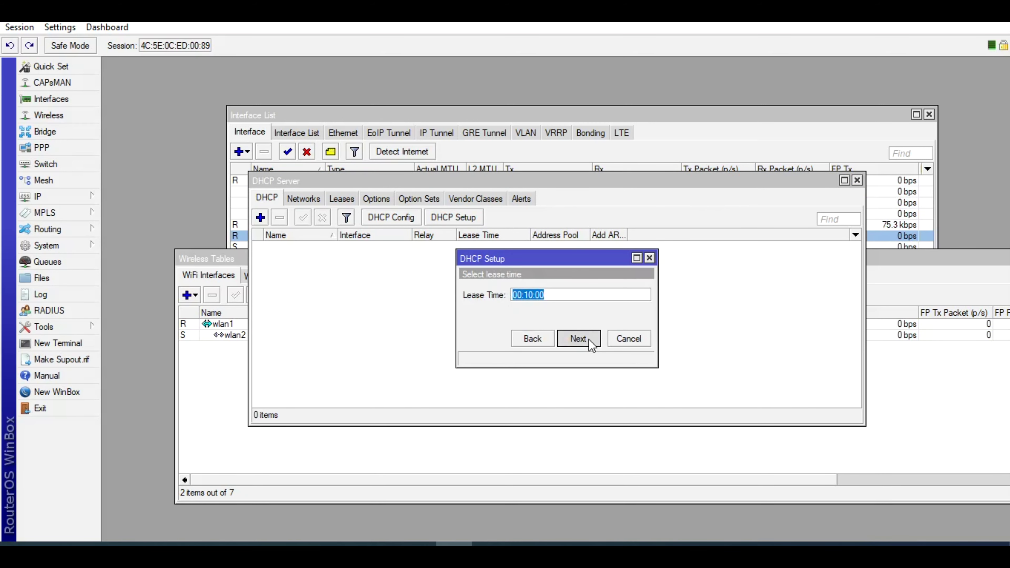
left_click(554, 296)
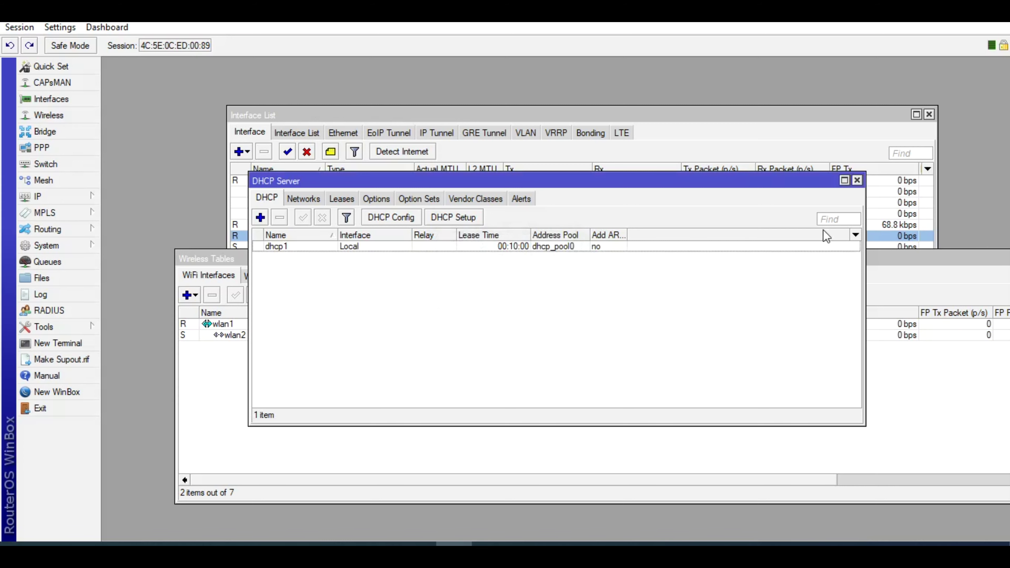
left_click(857, 181)
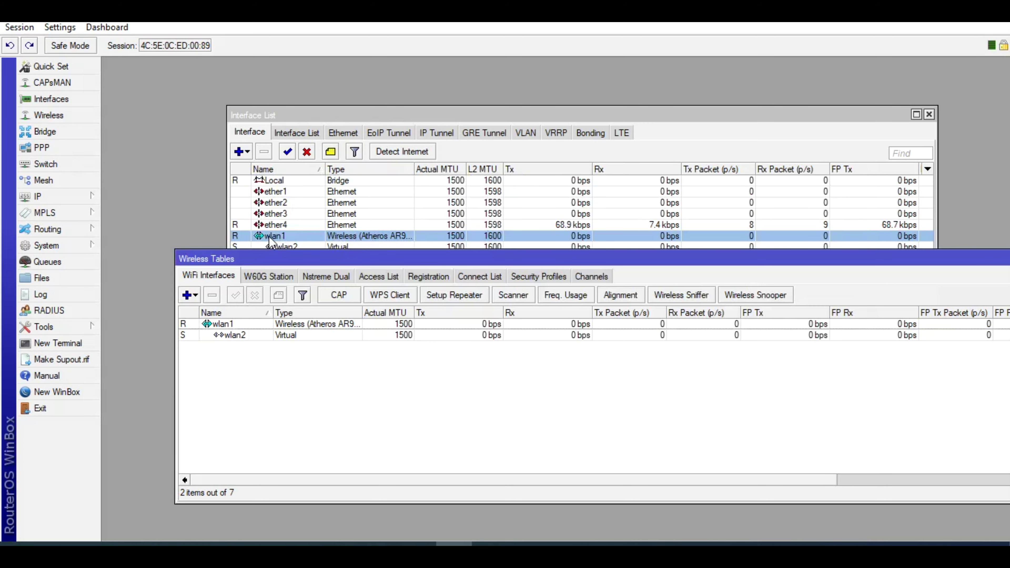
Step: Add a firewall NAT rule with chain srcnat and action masquerade, and close the firewall window
left_click(76, 196)
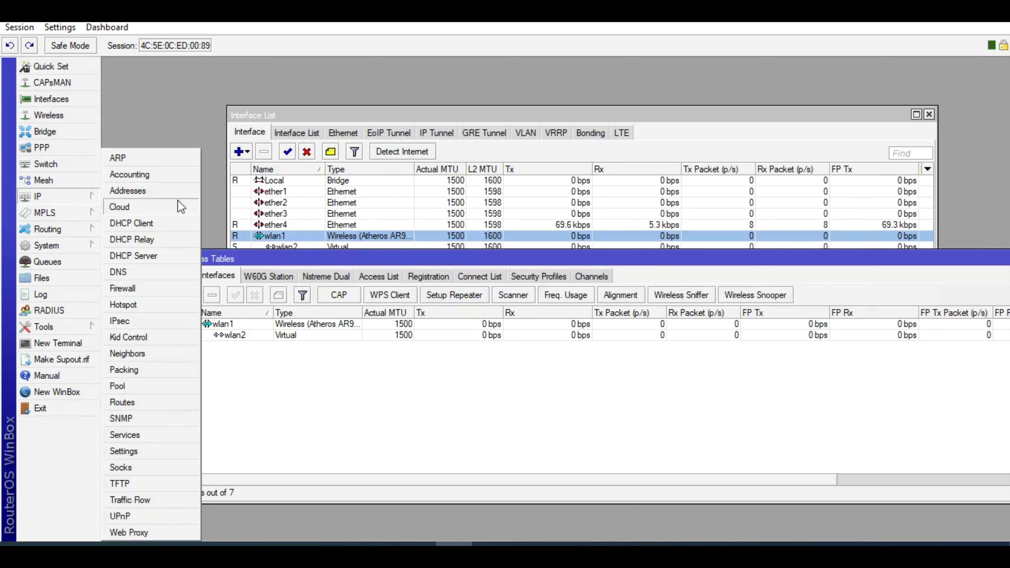
left_click(163, 291)
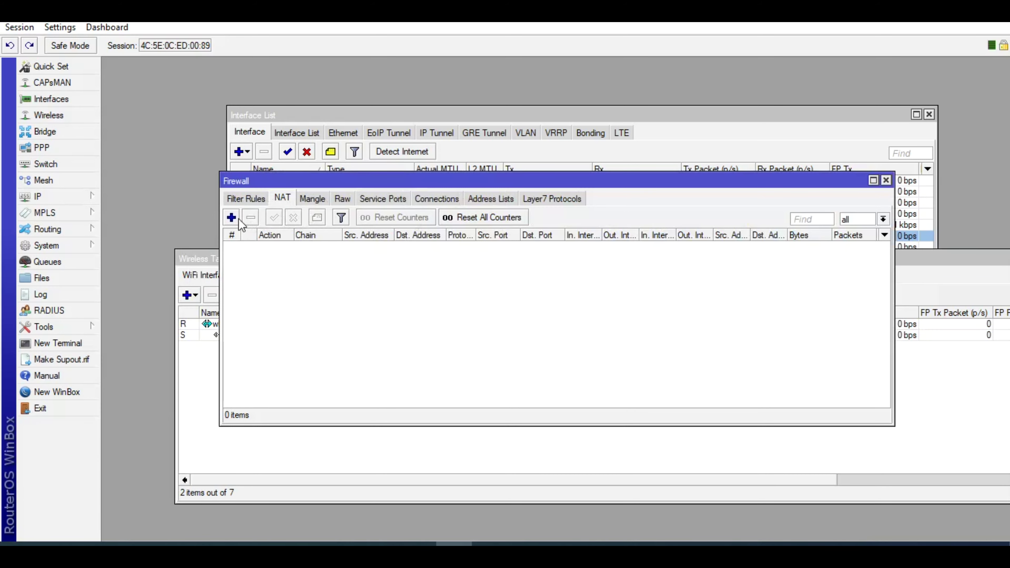
left_click(231, 218)
left_click(535, 105)
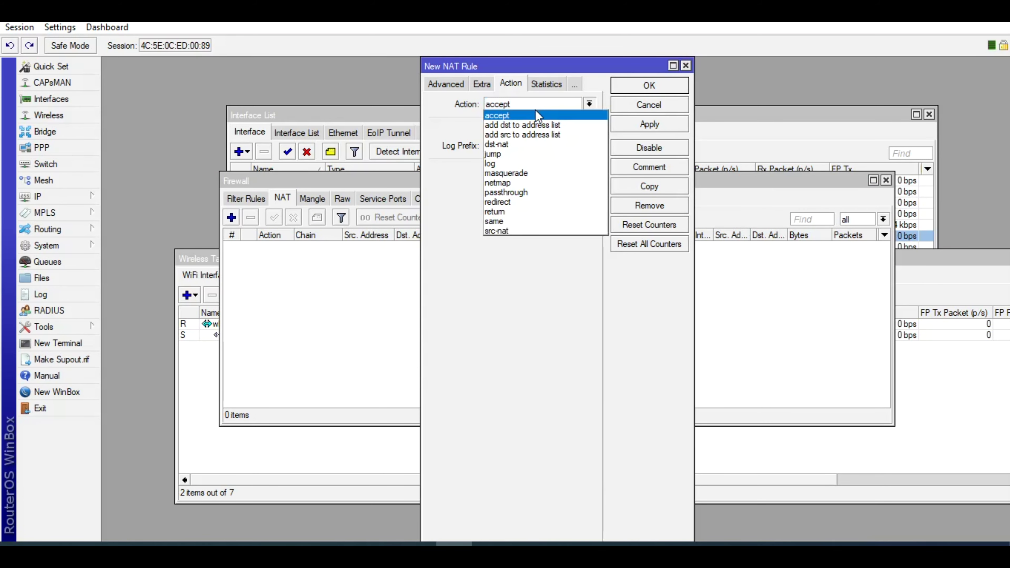
left_click(535, 175)
left_click(445, 86)
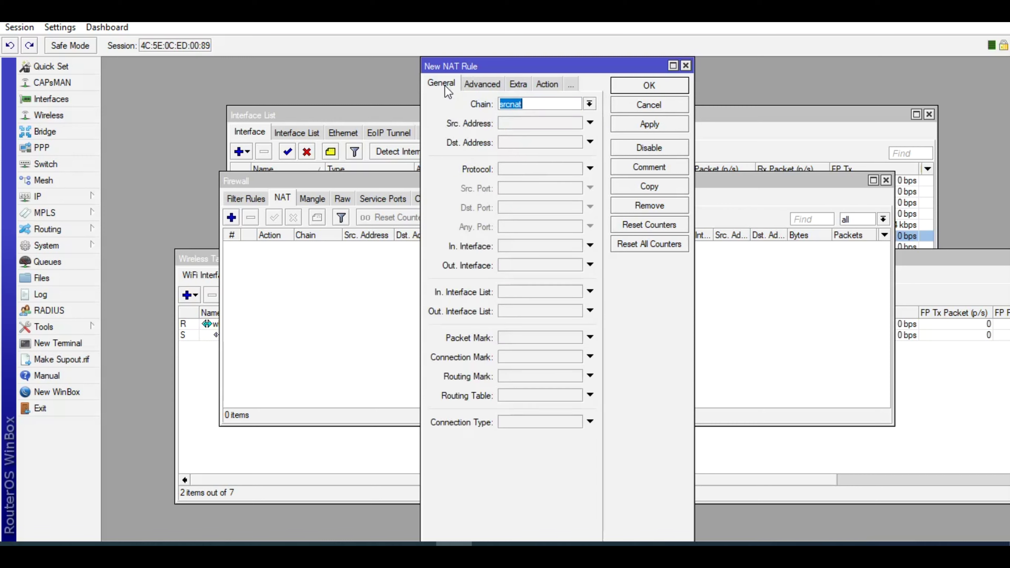
left_click(620, 86)
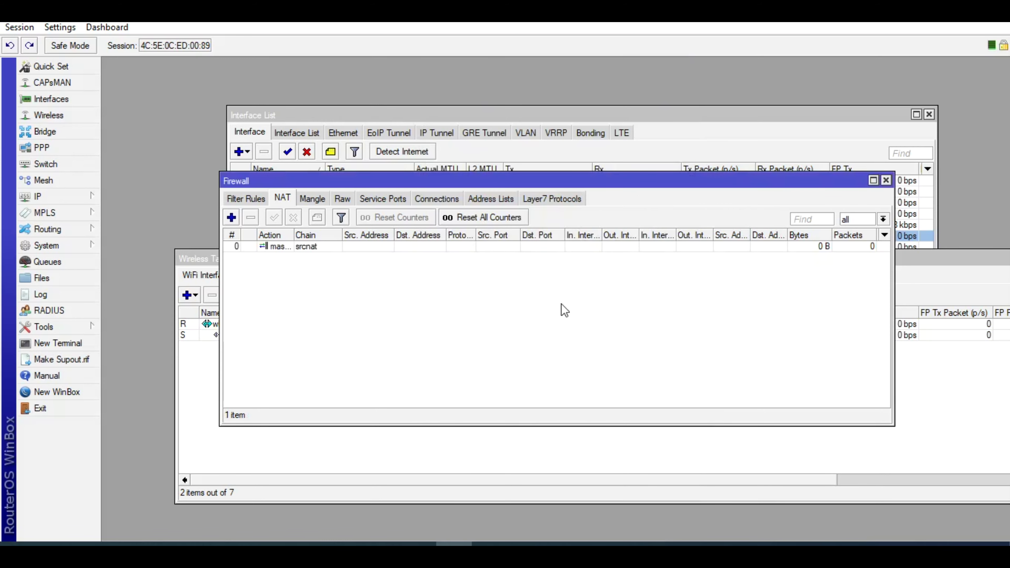
key("Escape")
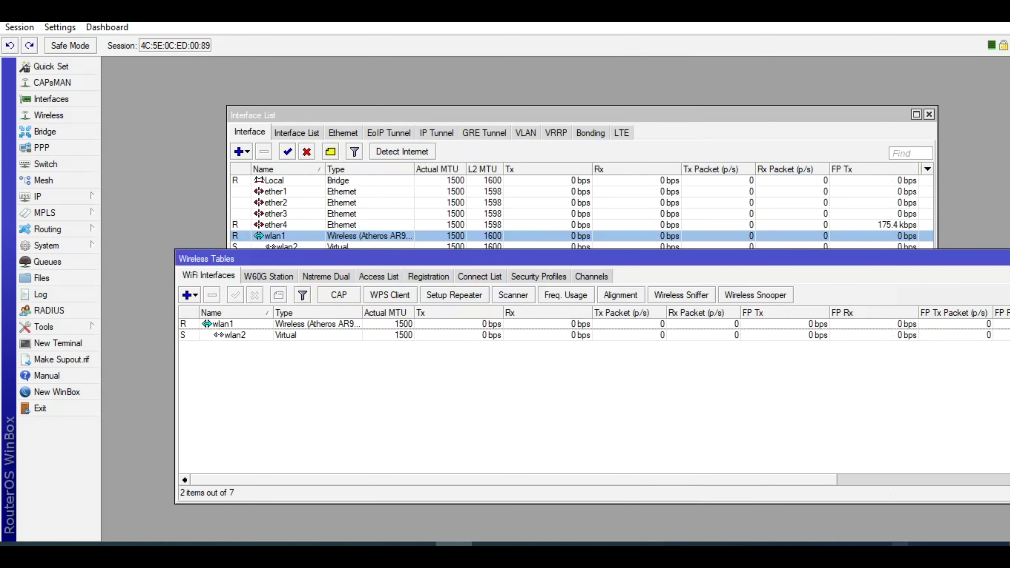
Step: Connect the PC to the "Mikrotik Test" Wi-Fi by entering the network security key, and decline making the PC discoverable
left_click(871, 557)
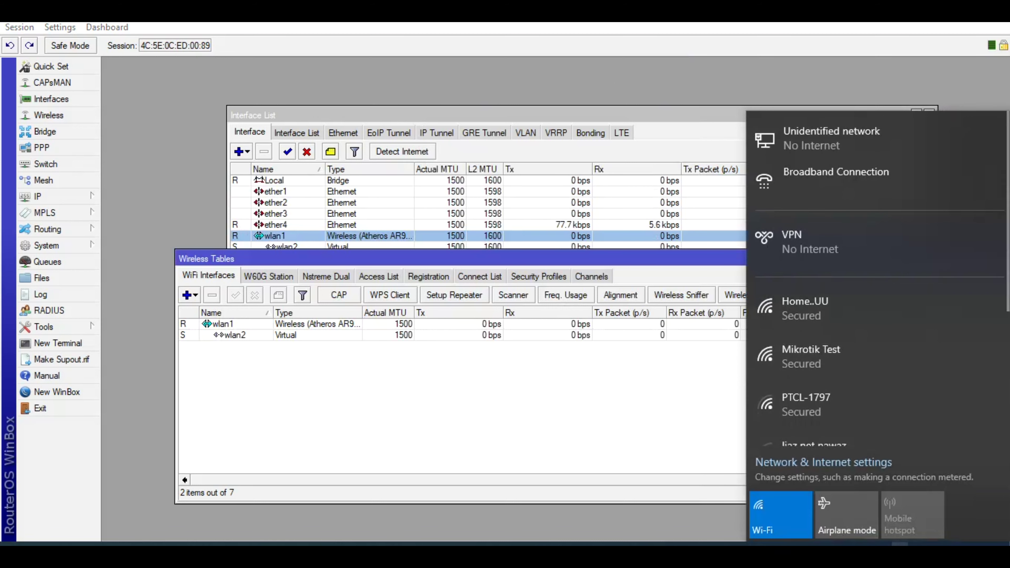
left_click(887, 370)
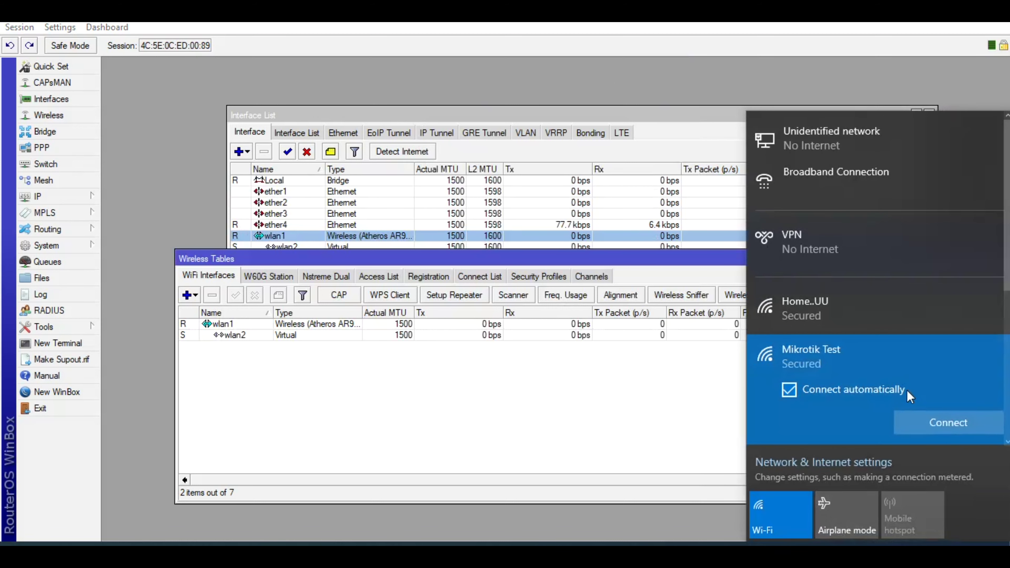
left_click(946, 432)
type("*********")
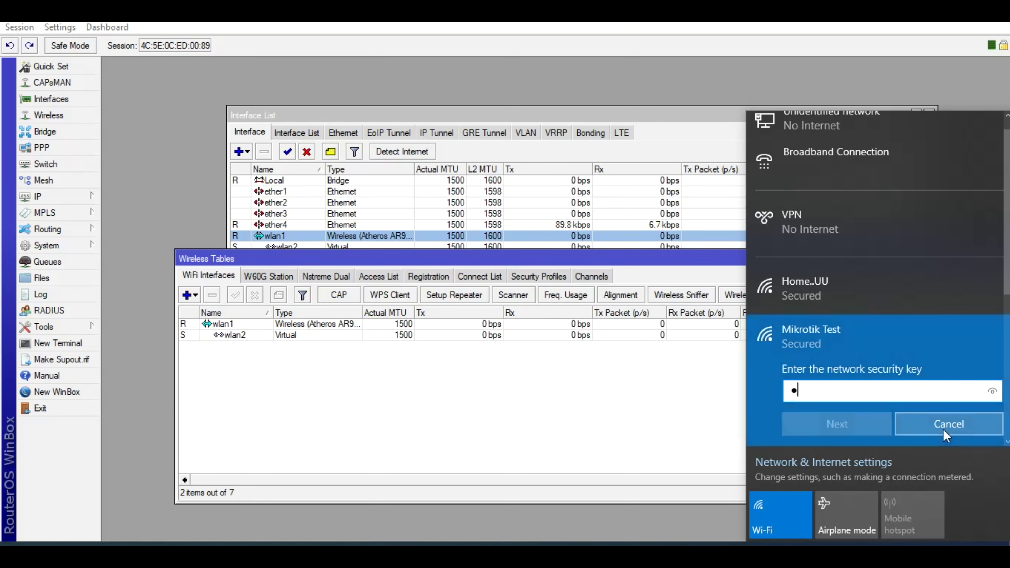
key("Return")
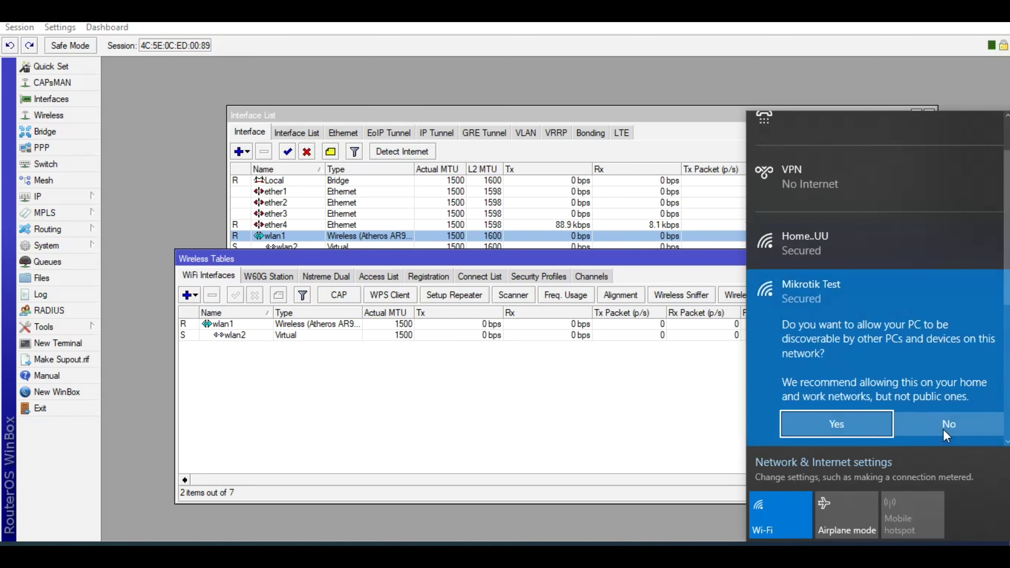
left_click(943, 430)
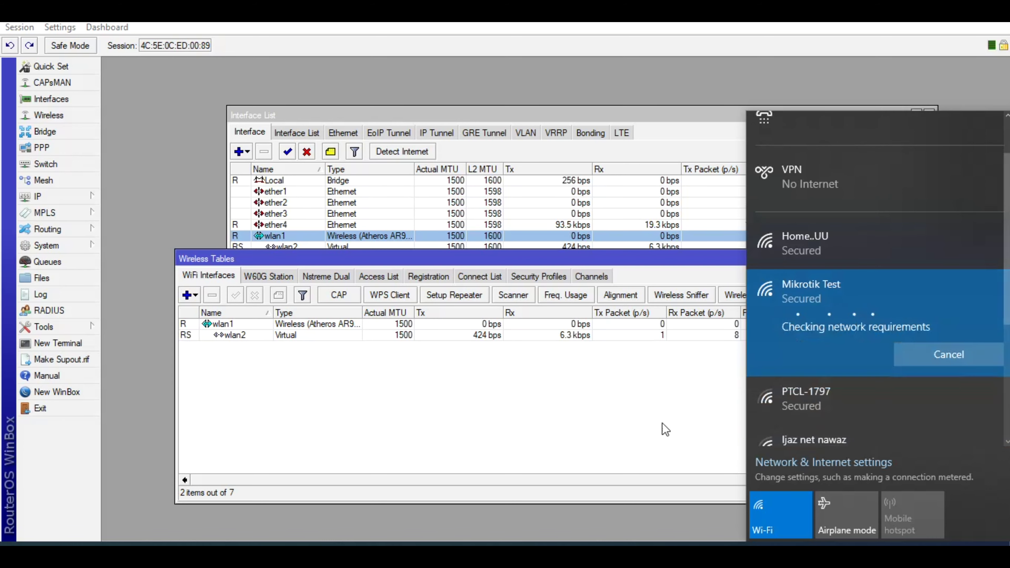
left_click(628, 428)
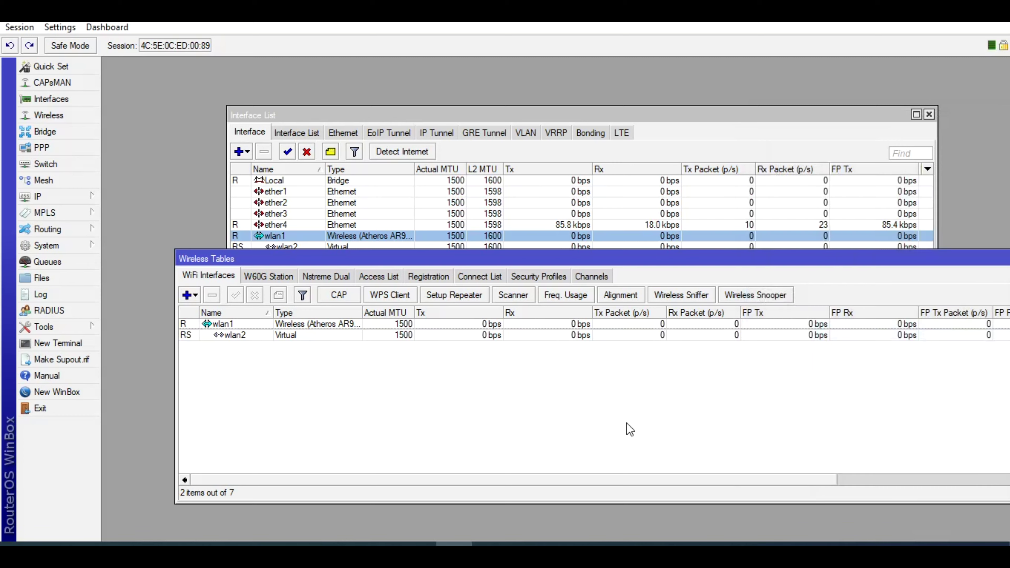
Step: Check the Wi-Fi adapter's network connection details in Windows Network Connections for its IP, gateway, DHCP and DNS settings
key("super+r")
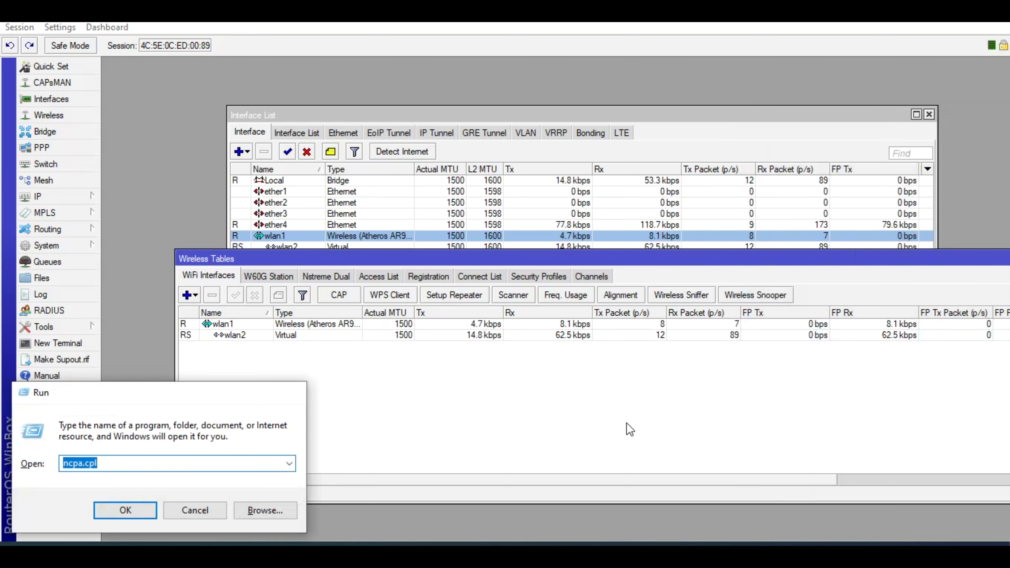
key("Return")
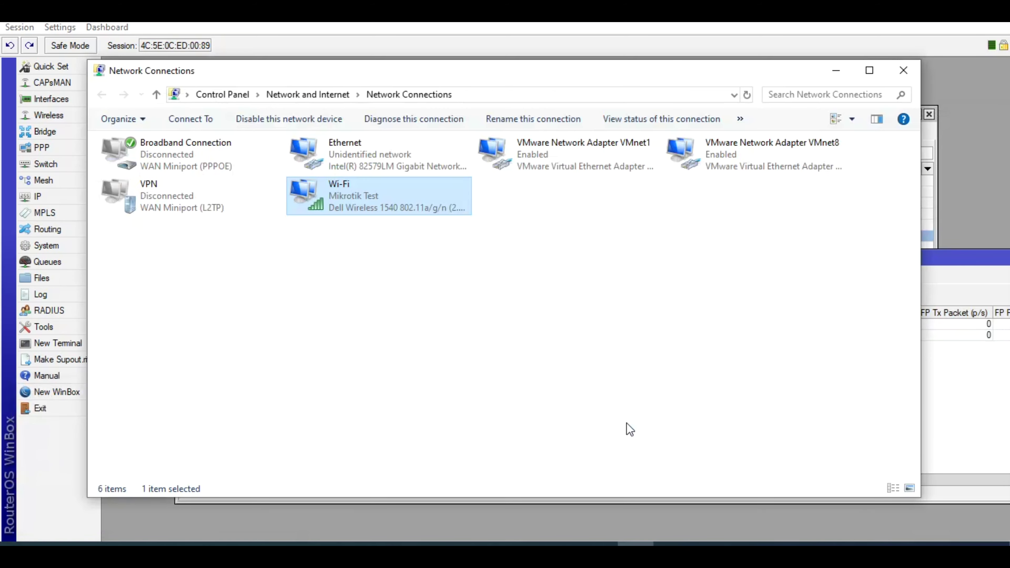
double_click(392, 198)
left_click(430, 299)
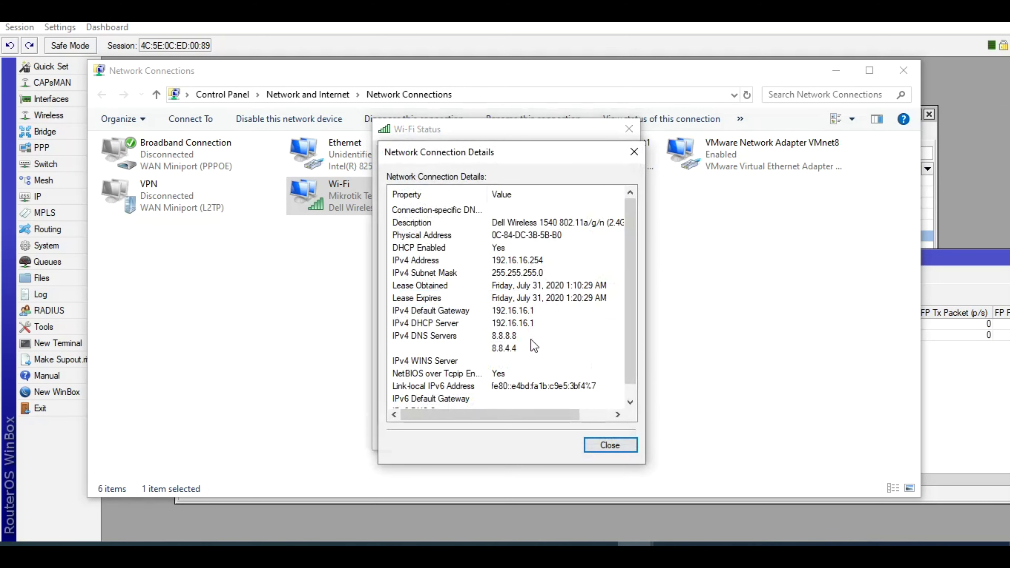
key("Escape")
key("Escape")
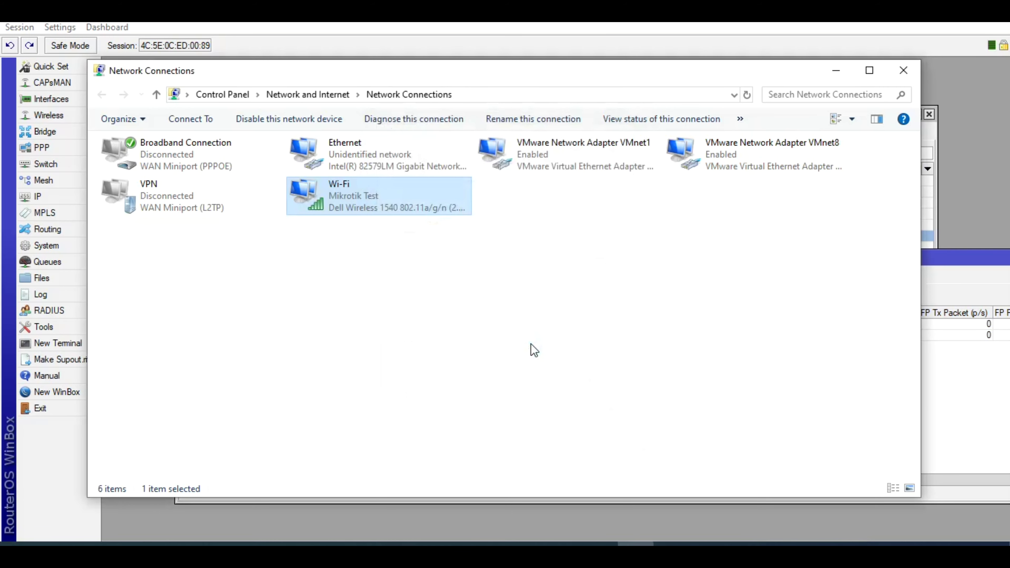
Step: Check the Ethernet adapter's network connection details, close them, and inspect the adapter's status in the connection list
double_click(394, 157)
left_click(424, 274)
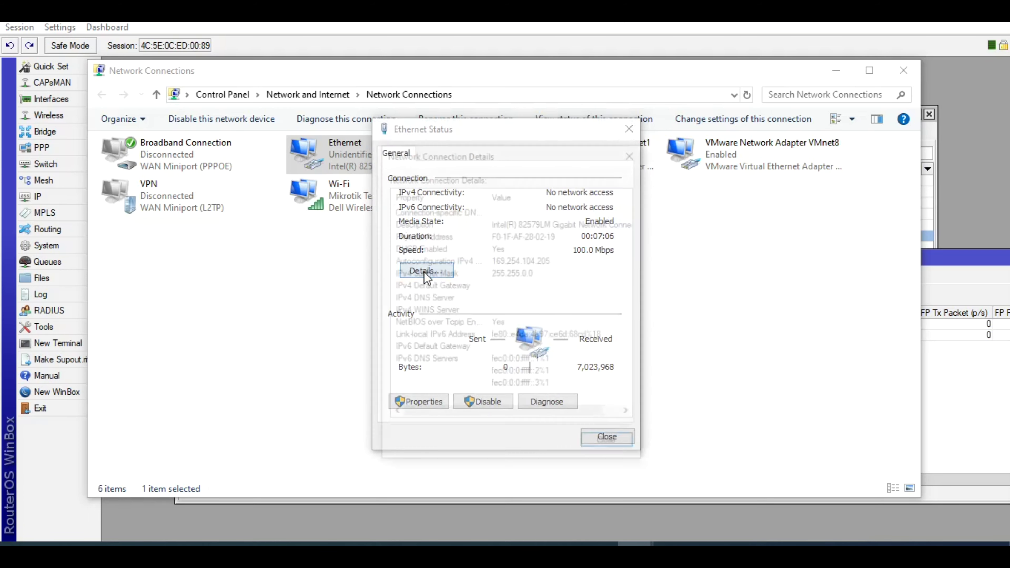
key("Escape")
key("Escape")
left_click(425, 273)
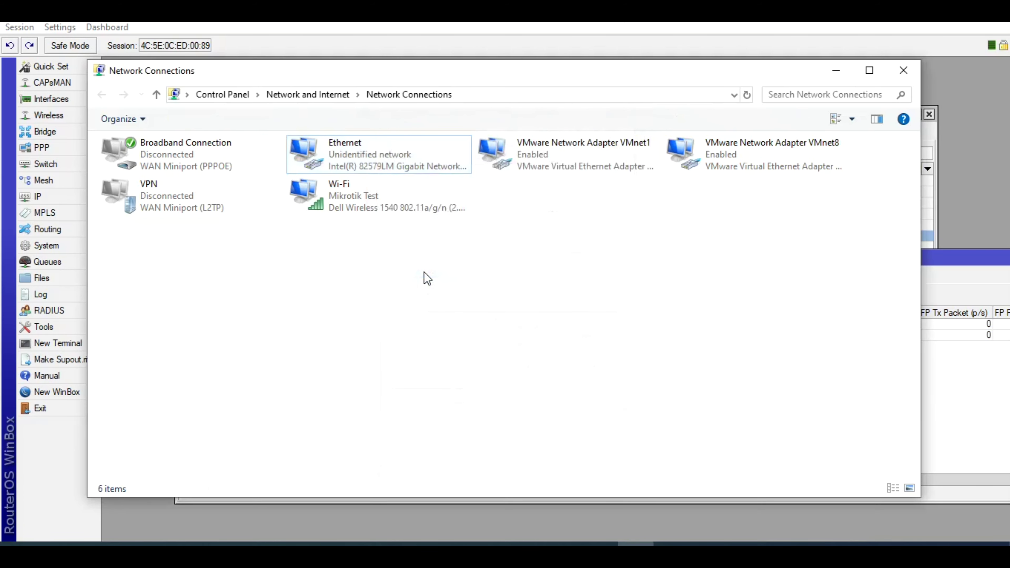
left_click(380, 159)
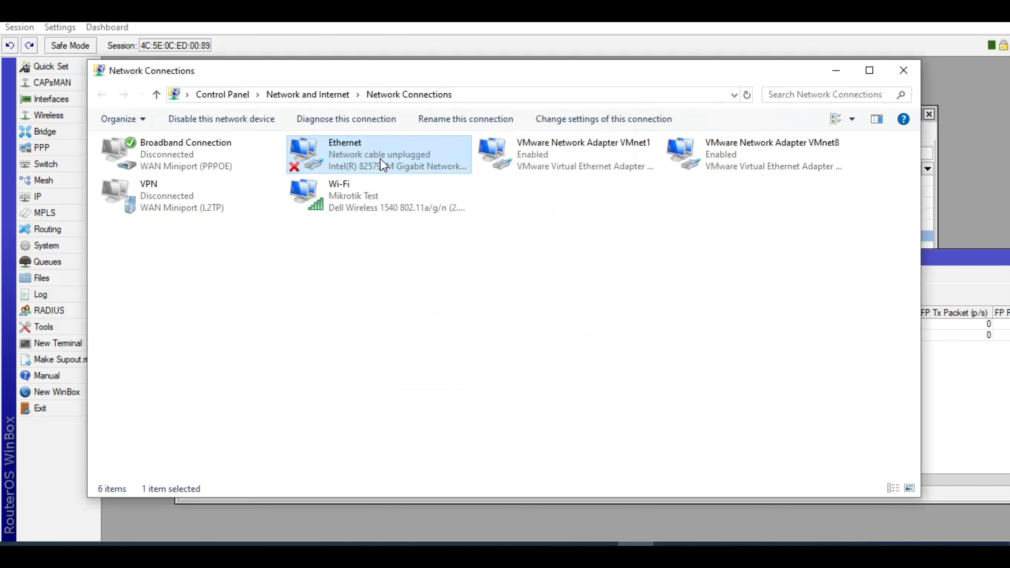
left_click(408, 242)
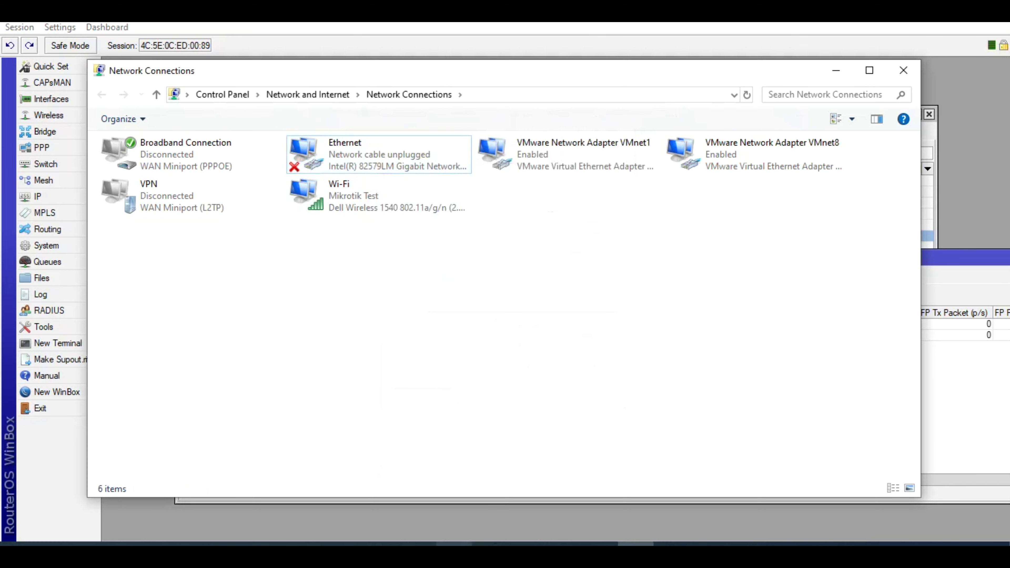
Step: Drop the disconnected WinBox session, connect to the discovered neighbor 4E:5E:0C:ED:00:8A, and maximize the session window
mouse_move(454, 544)
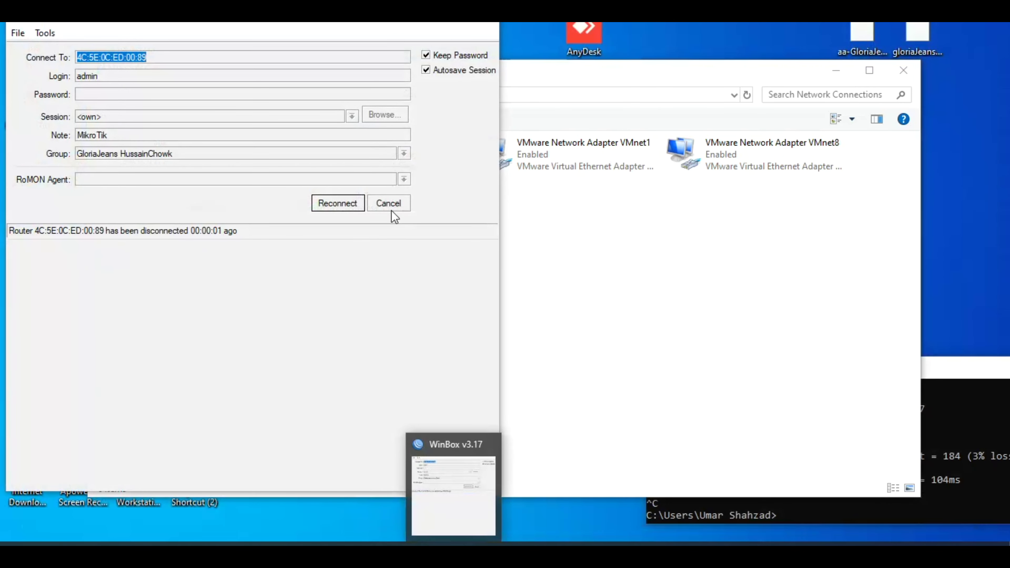
left_click(389, 201)
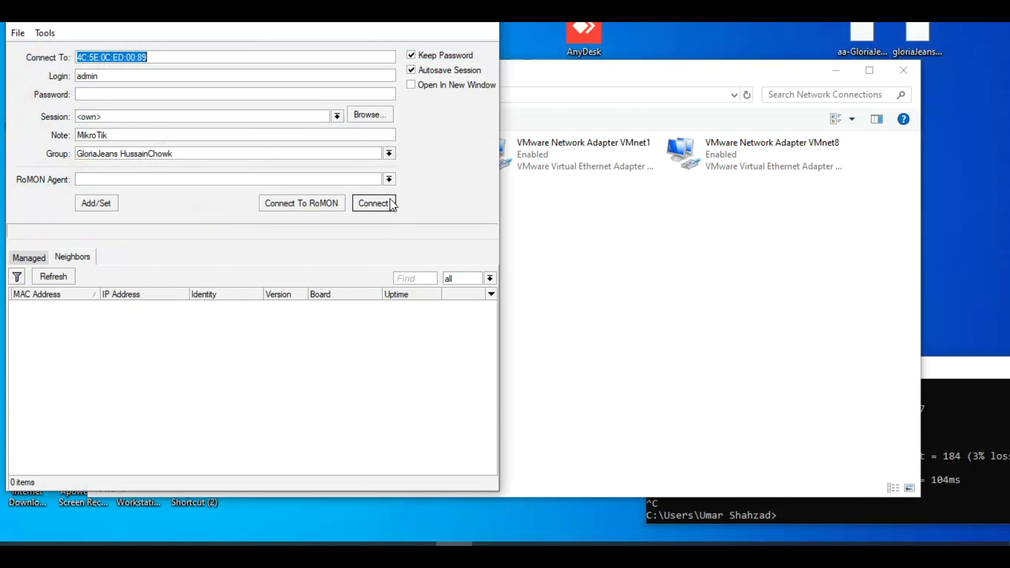
left_click(61, 275)
left_click(72, 307)
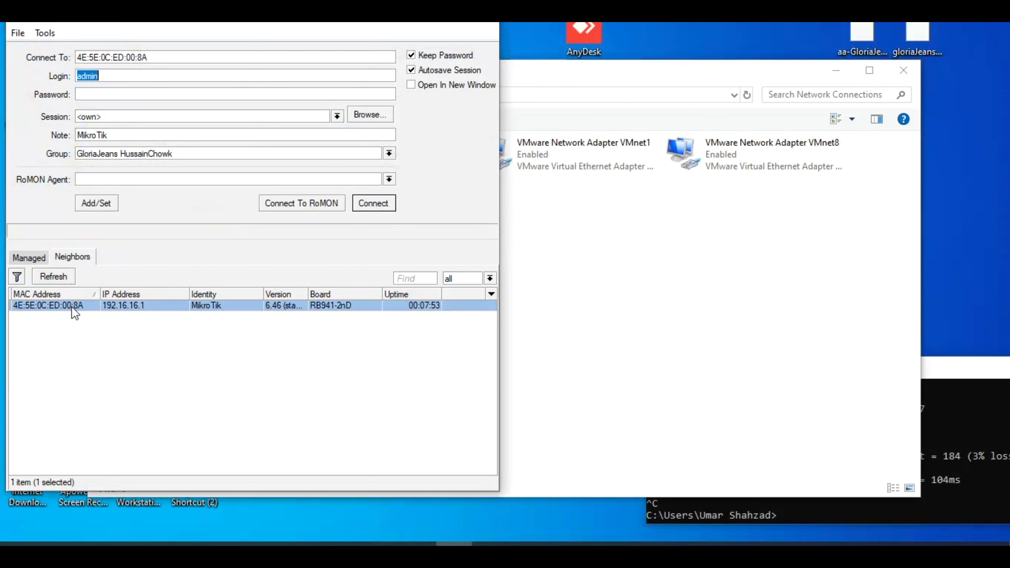
left_click(373, 204)
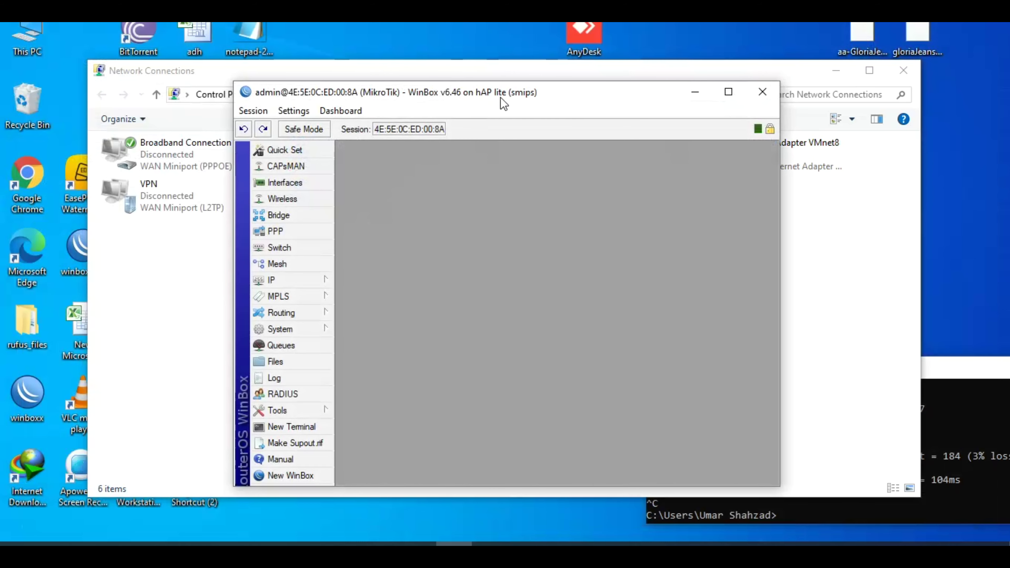
double_click(502, 95)
Step: Add a virtual wireless interface wlan3 in ap bridge mode with SSID qw and master interface wlan1
left_click(66, 115)
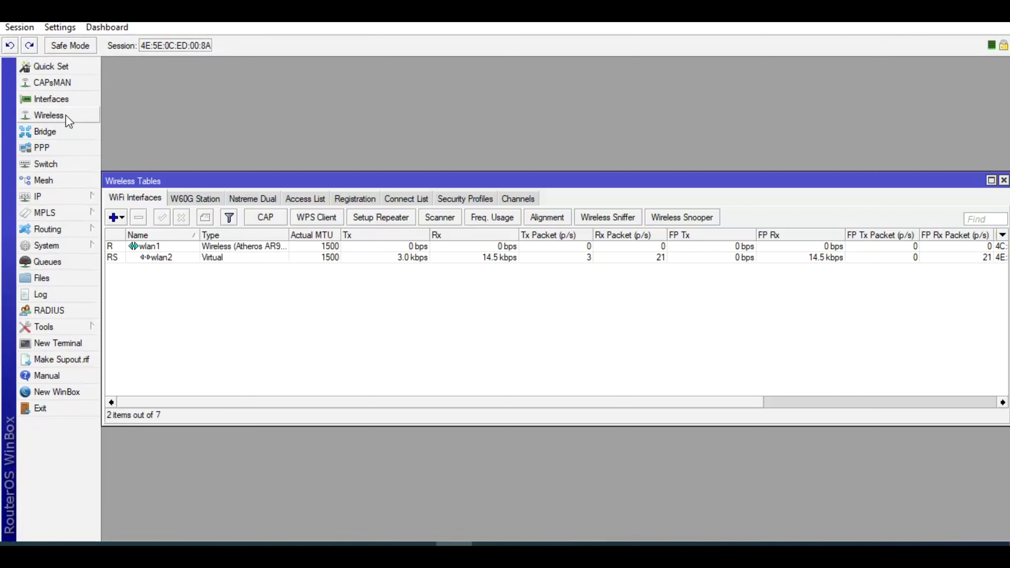
left_click(123, 218)
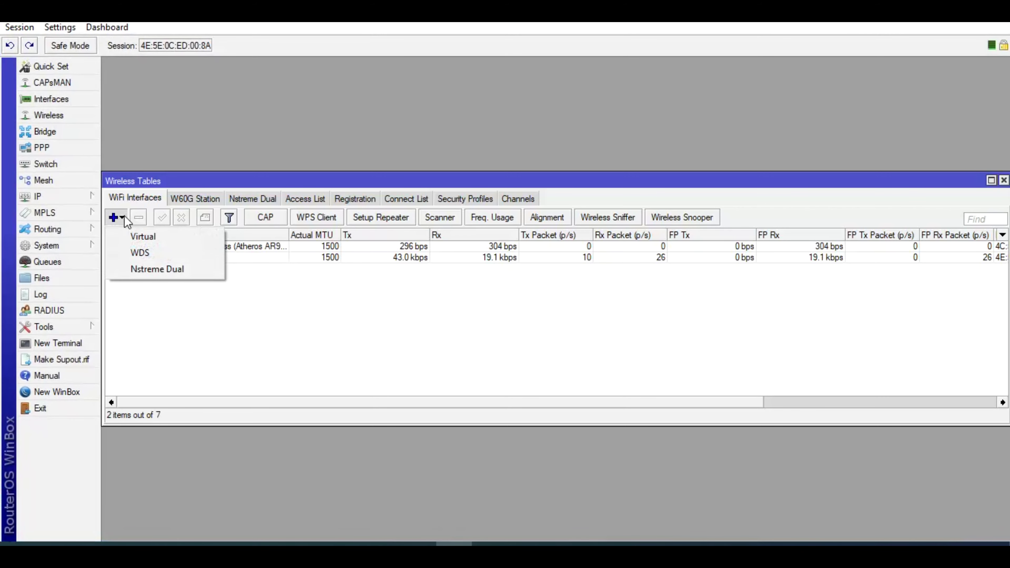
left_click(157, 236)
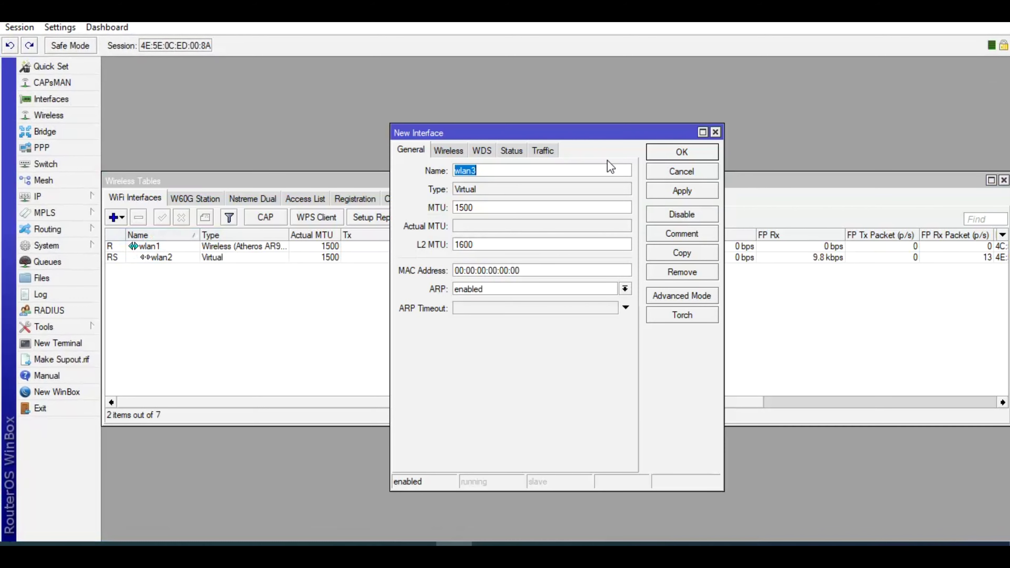
left_click(682, 152)
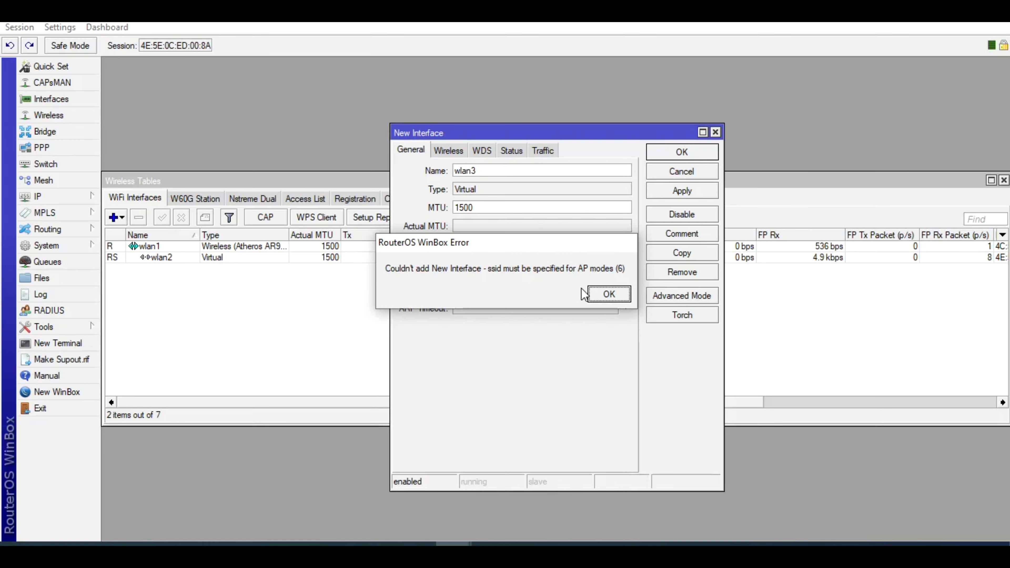
left_click(598, 295)
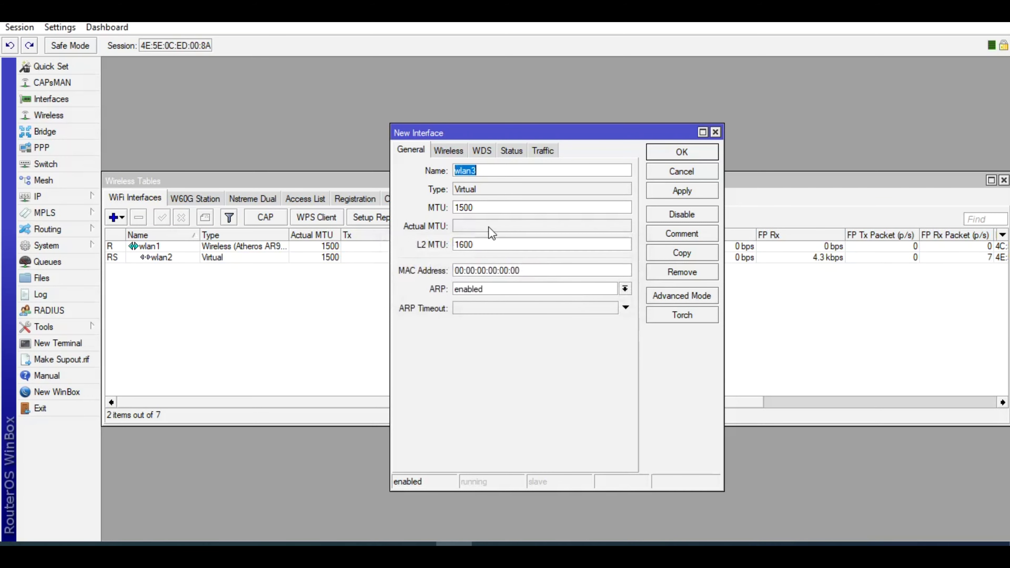
left_click(451, 151)
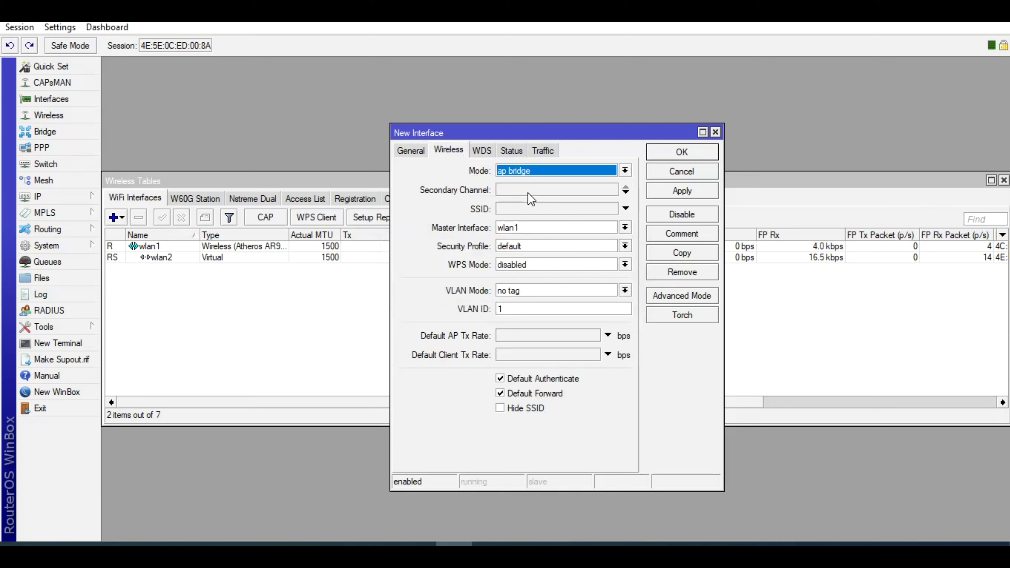
left_click(532, 210)
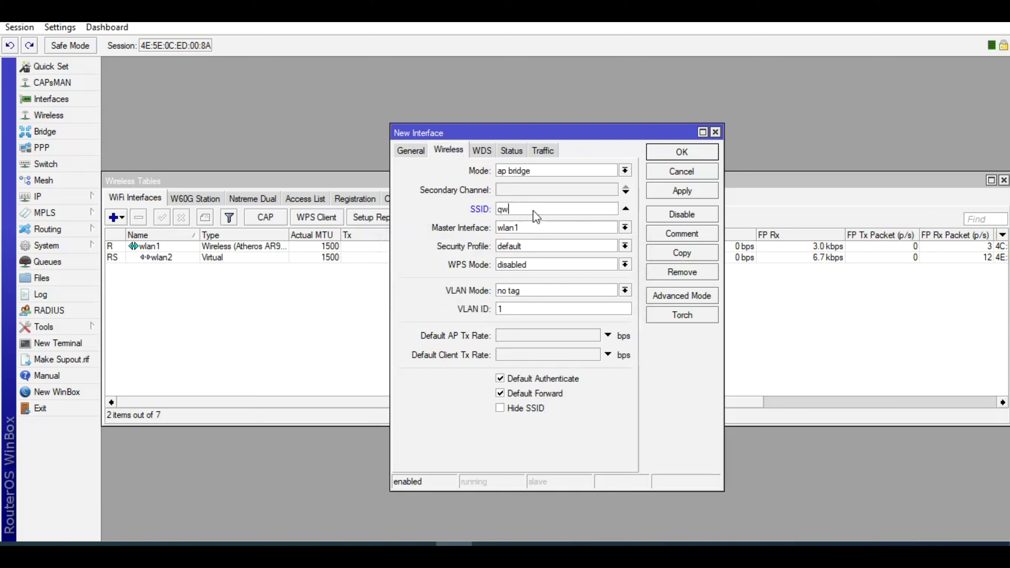
left_click(667, 191)
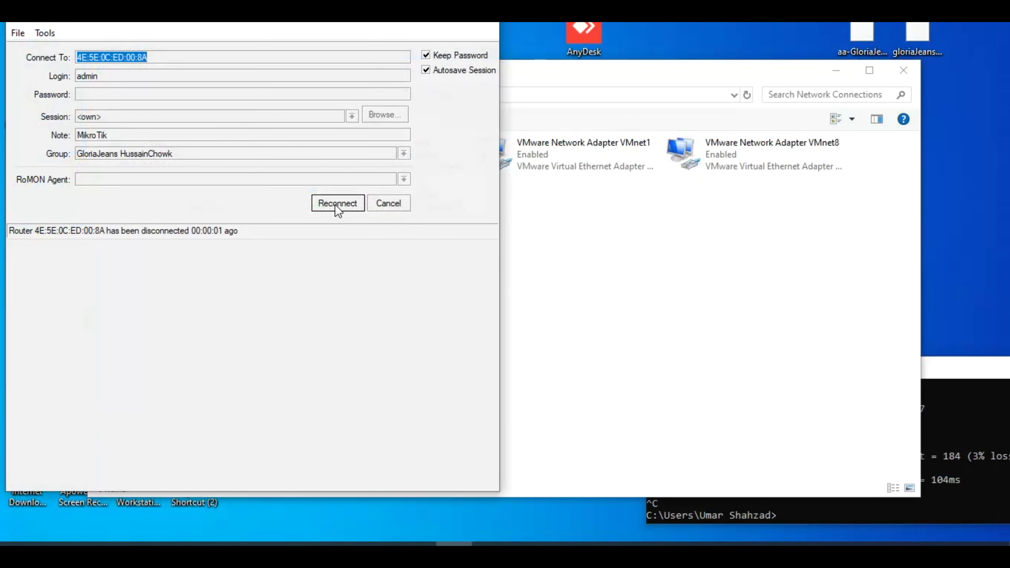
Step: Check the PC's available Wi-Fi networks for qw, and log back in to the router from the refreshed neighbor list
left_click(378, 205)
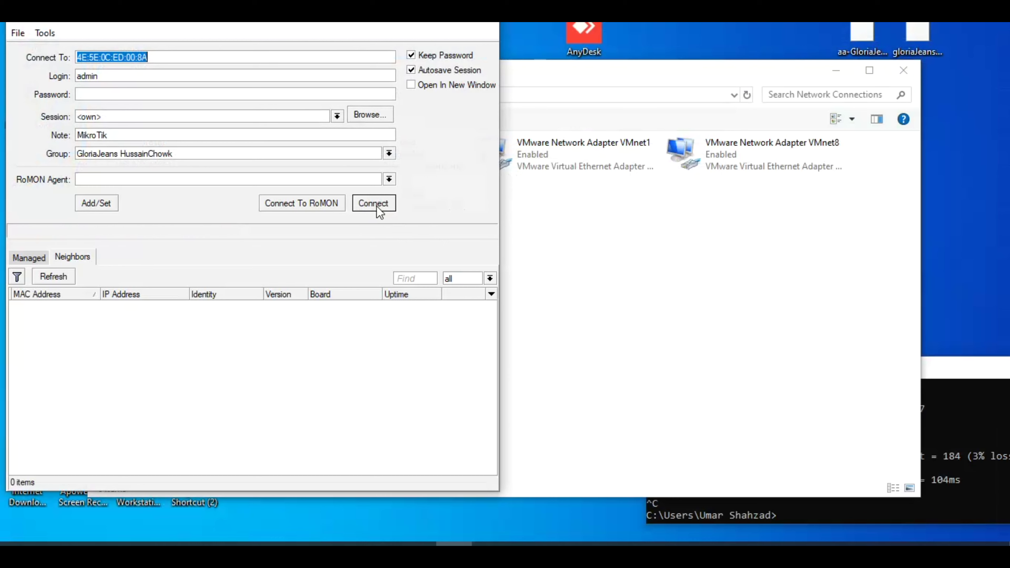
left_click(55, 281)
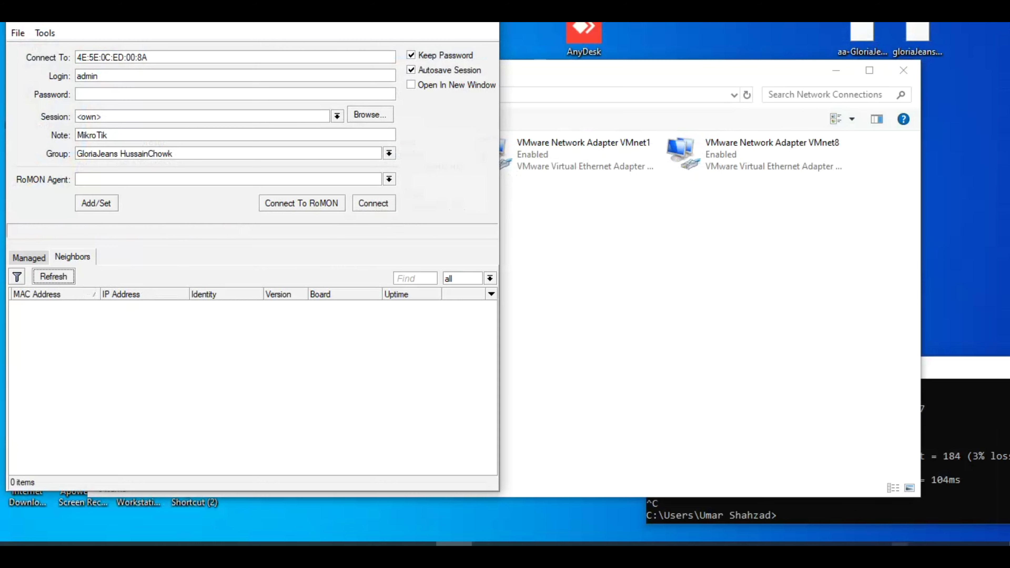
left_click(899, 544)
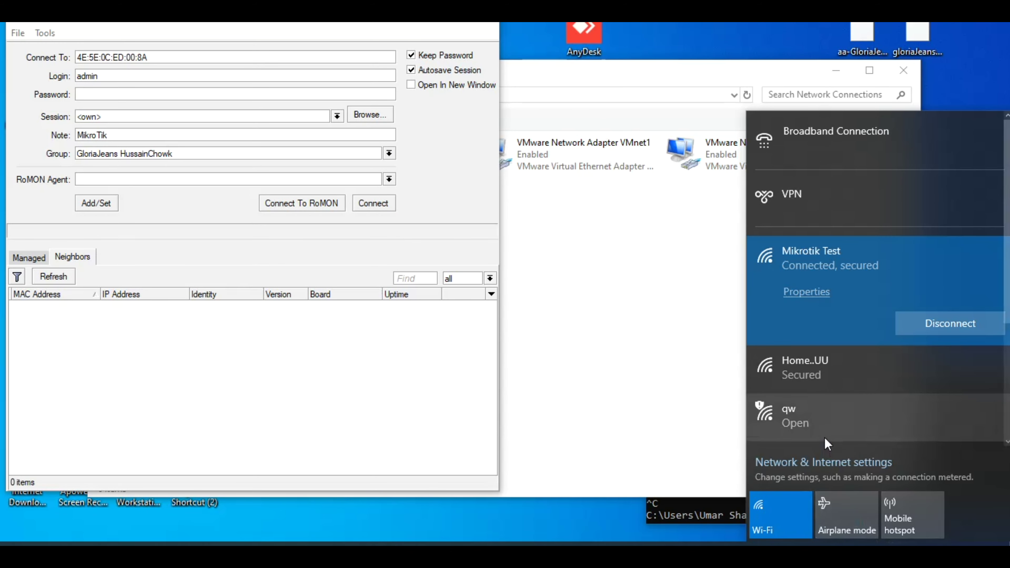
left_click(319, 360)
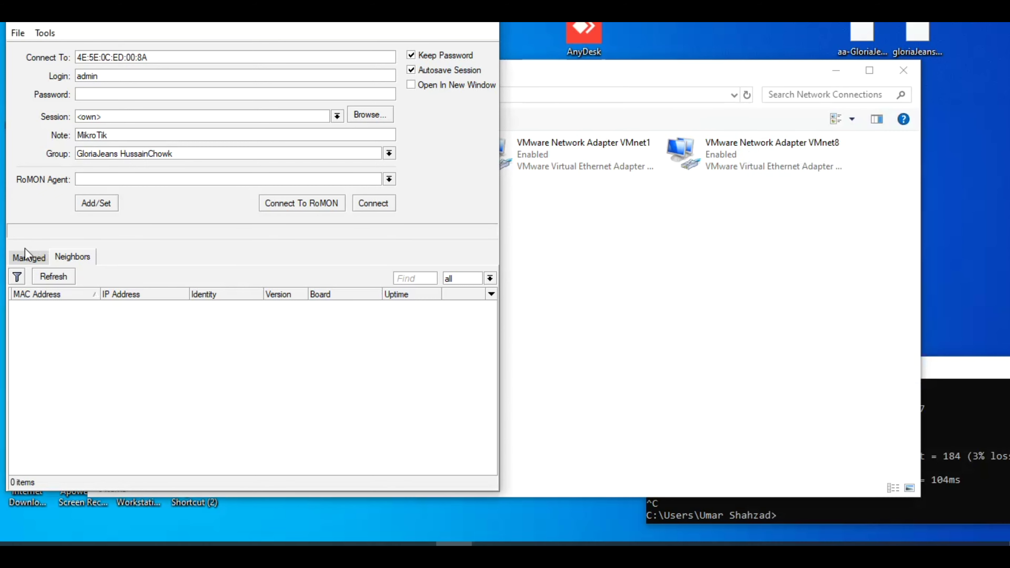
left_click(60, 279)
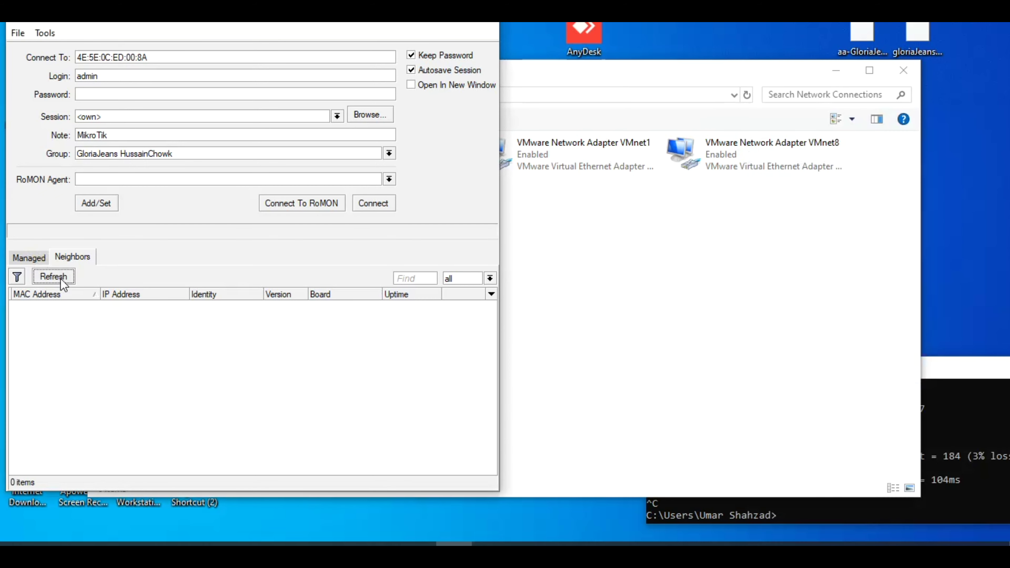
left_click(374, 203)
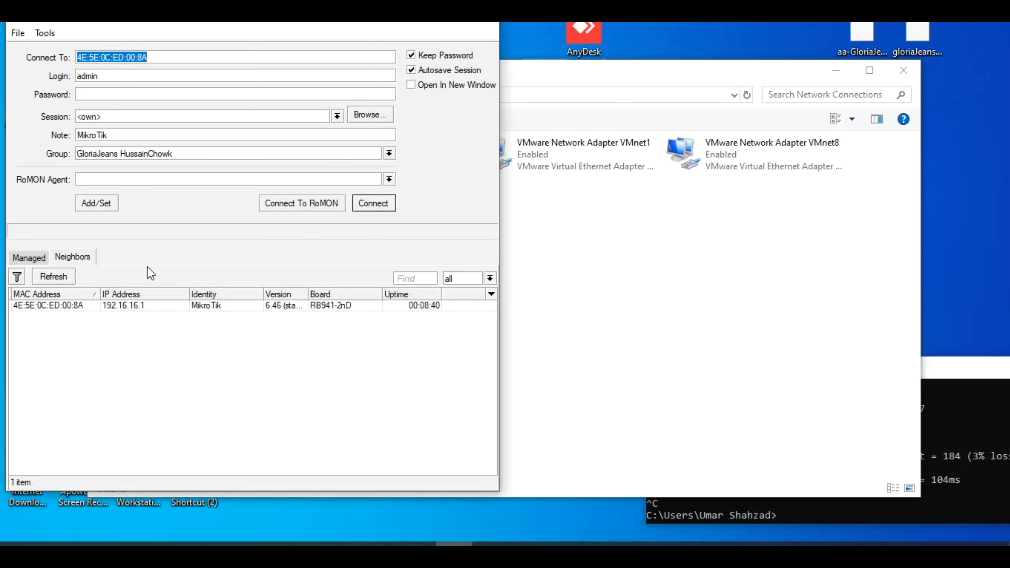
left_click(74, 305)
left_click(379, 203)
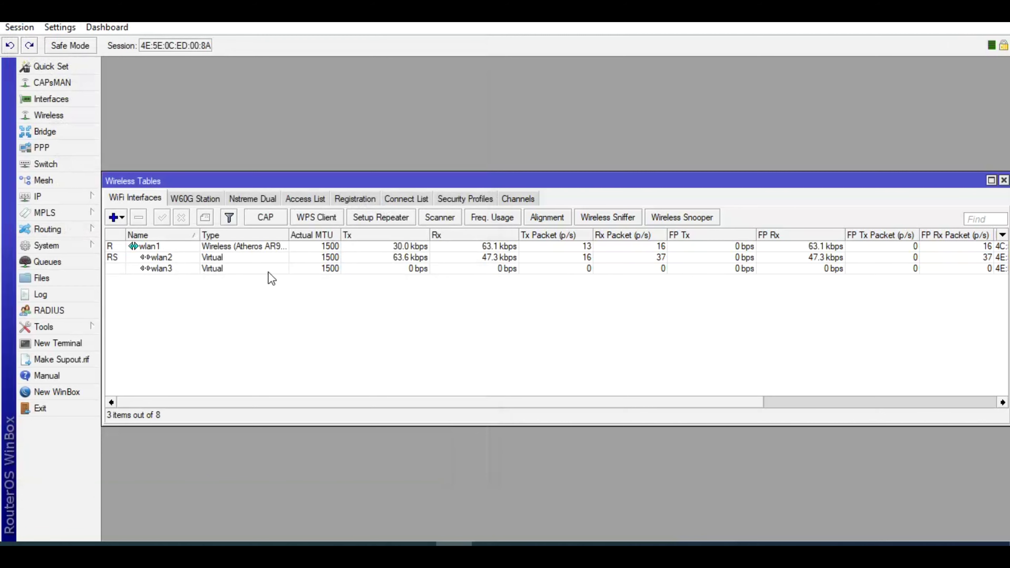
Step: Disable the virtual wireless interface wlan3
left_click(219, 269)
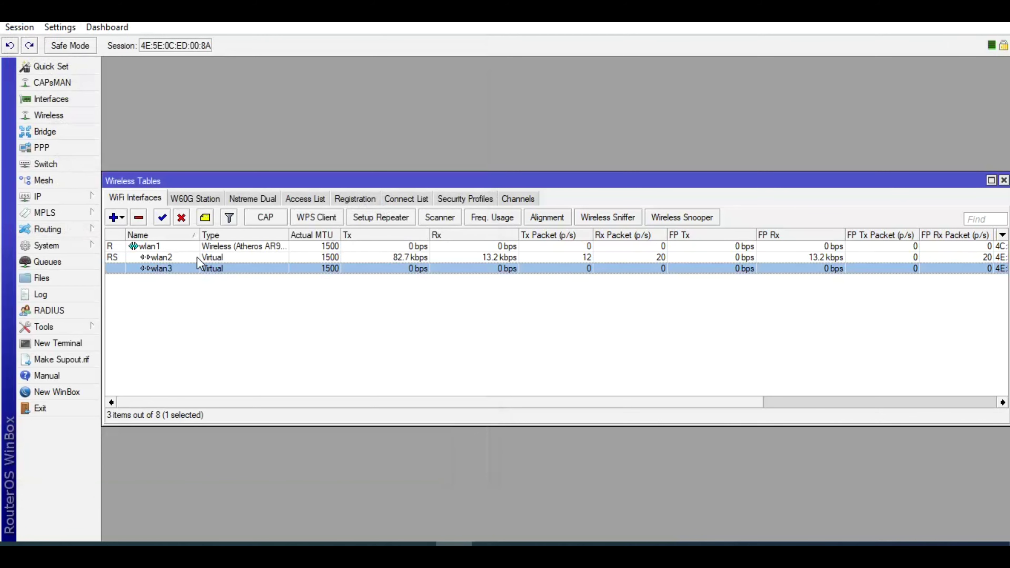
left_click(182, 223)
left_click(208, 318)
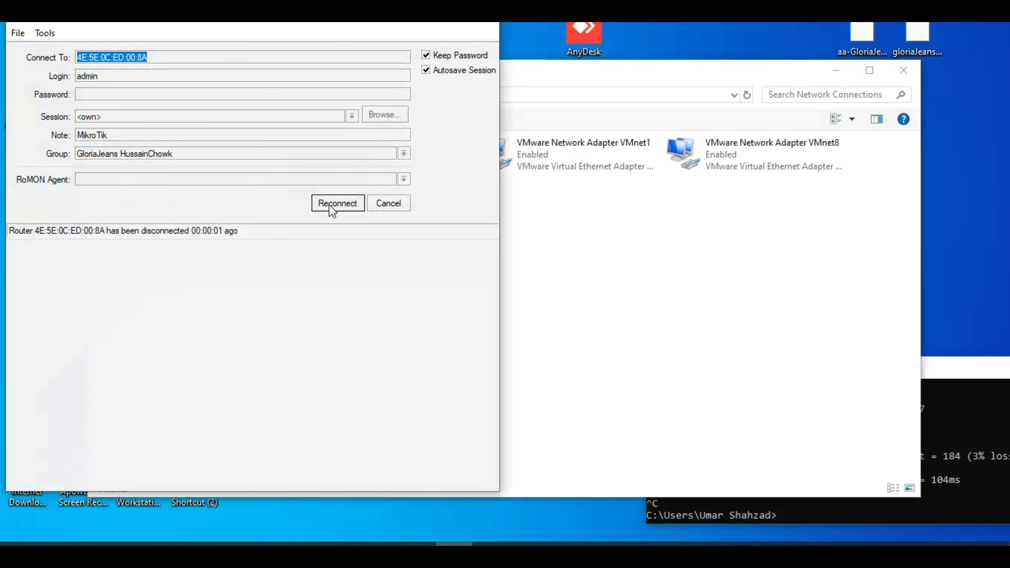
Step: Reconnect to router 4E:5E:0C:ED:00:8A after refreshing the neighbor list, and select wlan3 in the wireless interfaces
left_click(332, 207)
left_click(375, 203)
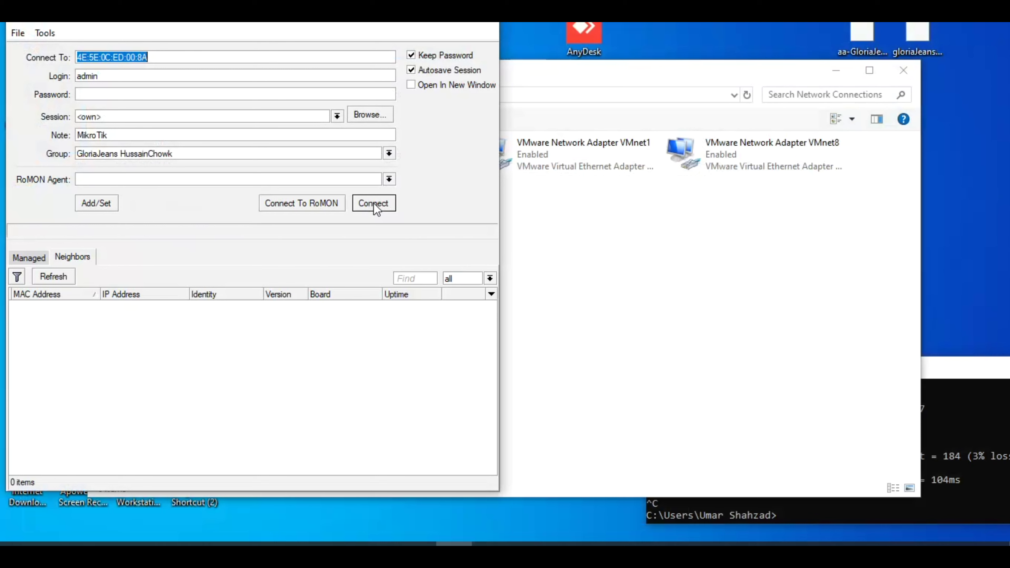
left_click(56, 277)
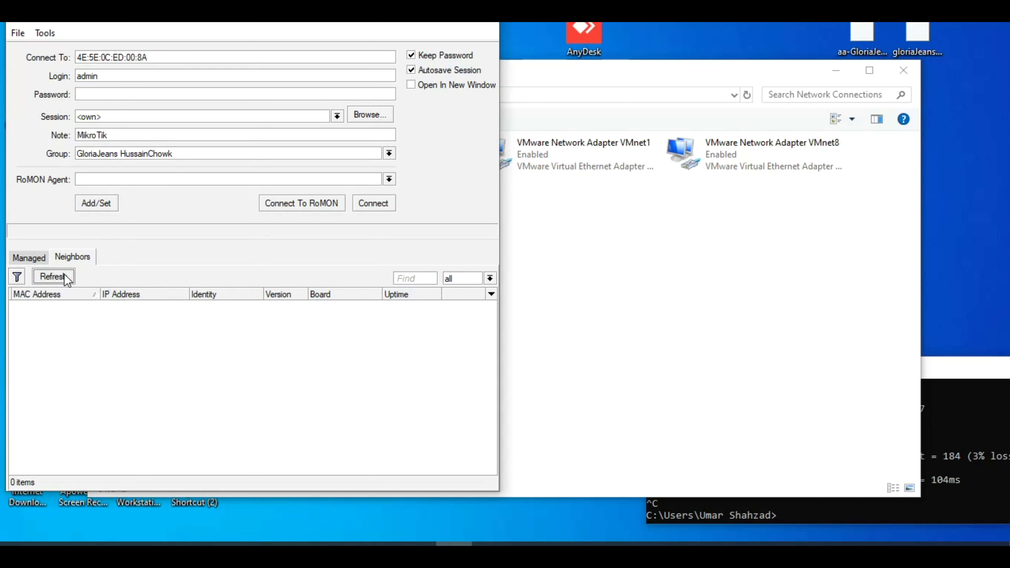
left_click(52, 276)
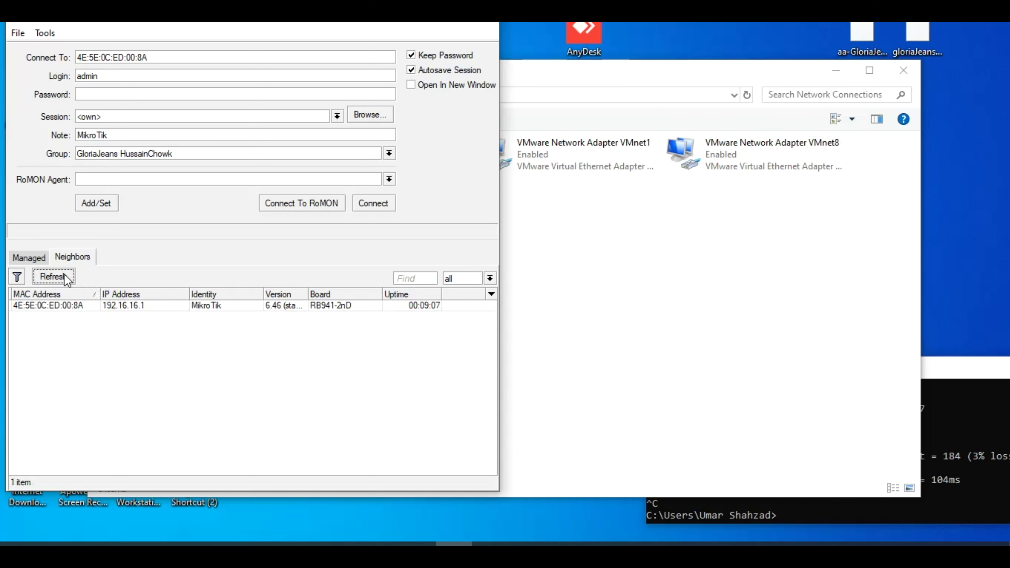
left_click(72, 304)
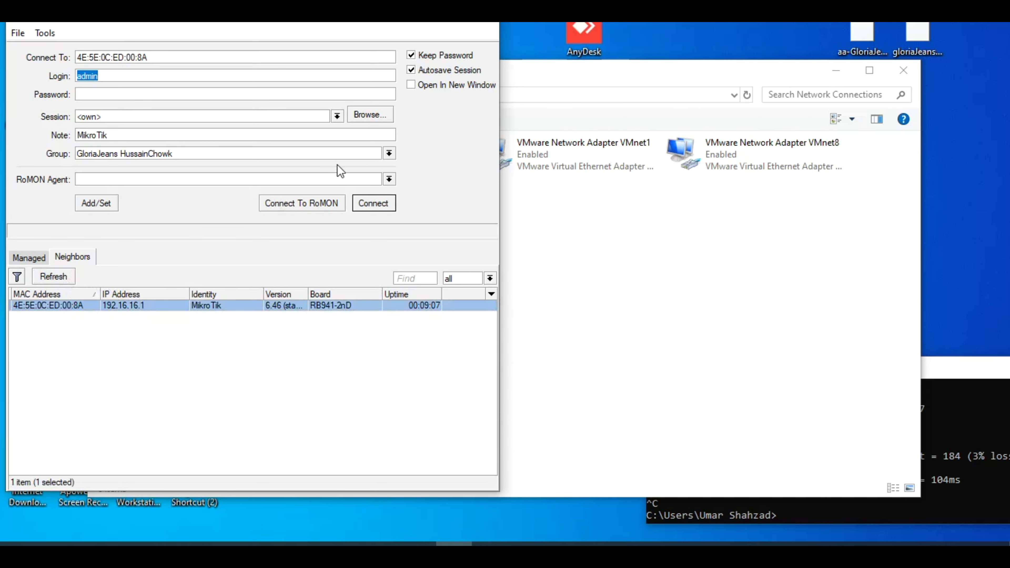
left_click(375, 207)
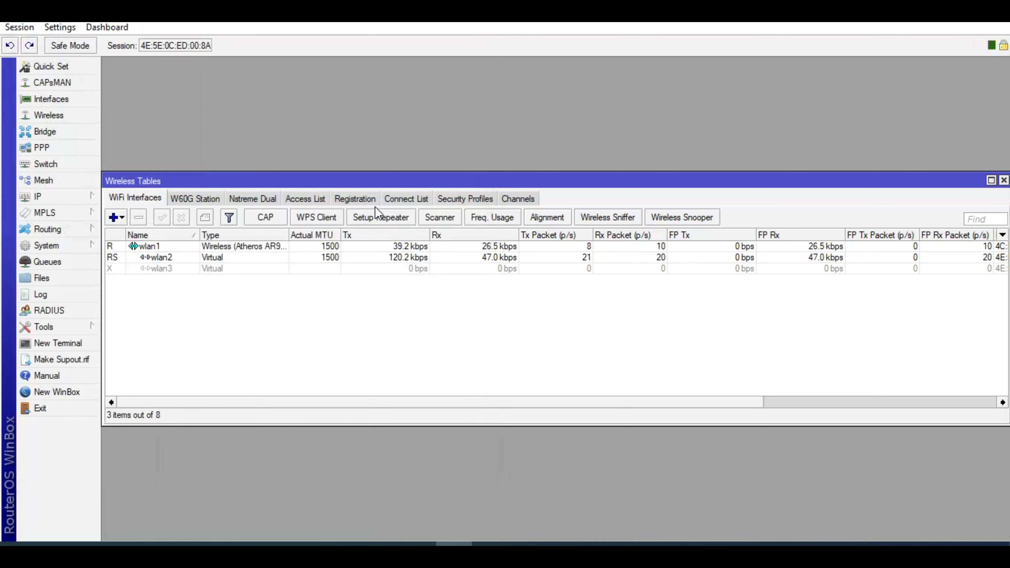
left_click(412, 269)
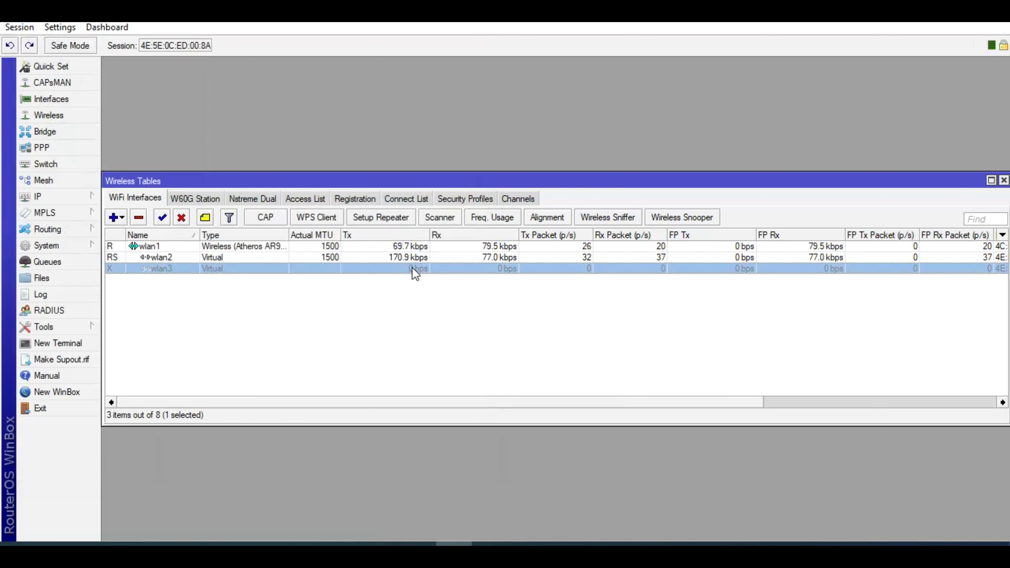
Step: Remove the virtual wireless interface wlan3 and close the wireless tables
left_click(139, 217)
key("Escape")
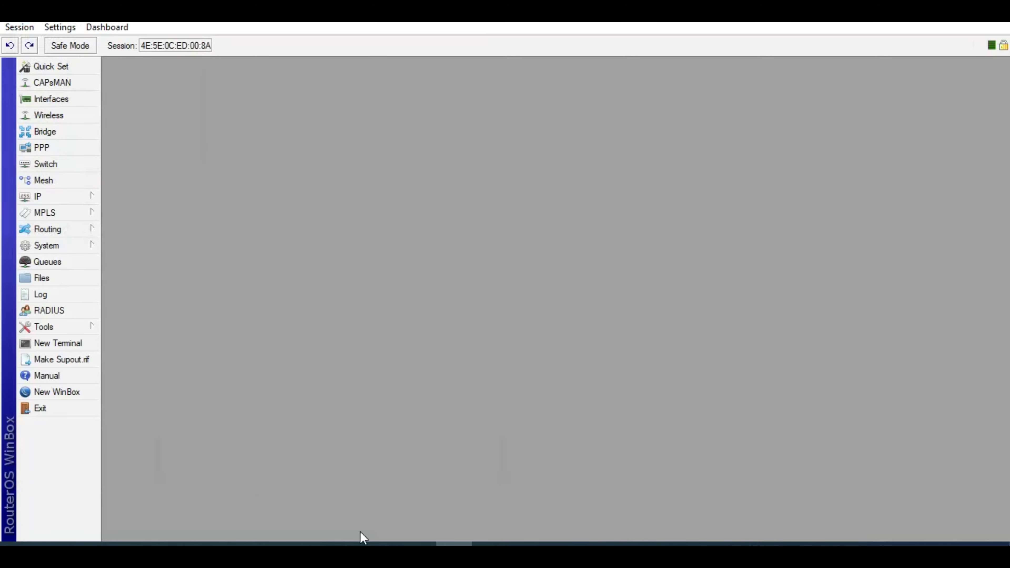
Step: Switch to the Chrome browser and load google.com and youtube.com to test the internet connection, and return to WinBox
left_click(308, 544)
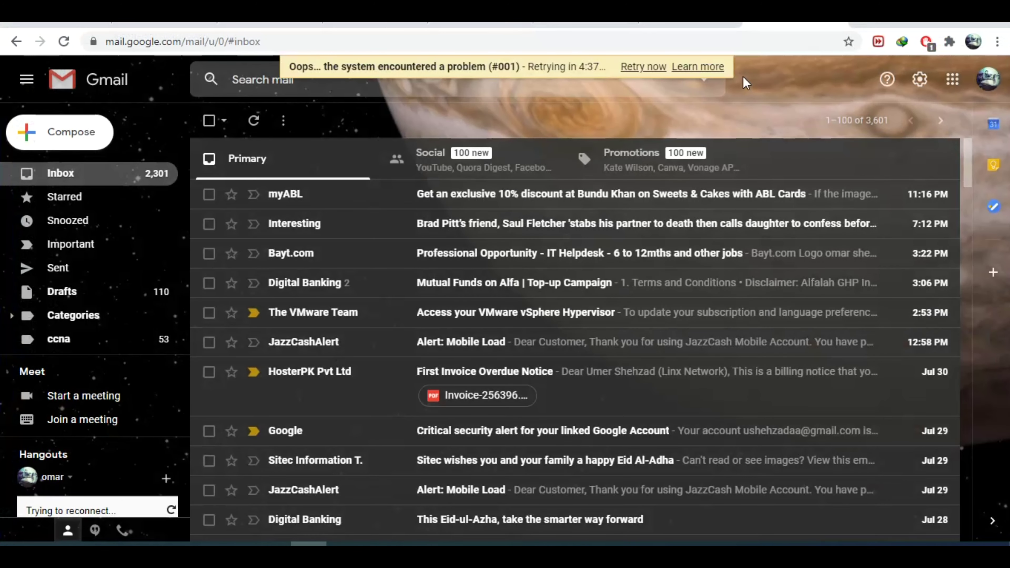
left_click(867, 23)
left_click(709, 35)
type("g")
key("Return")
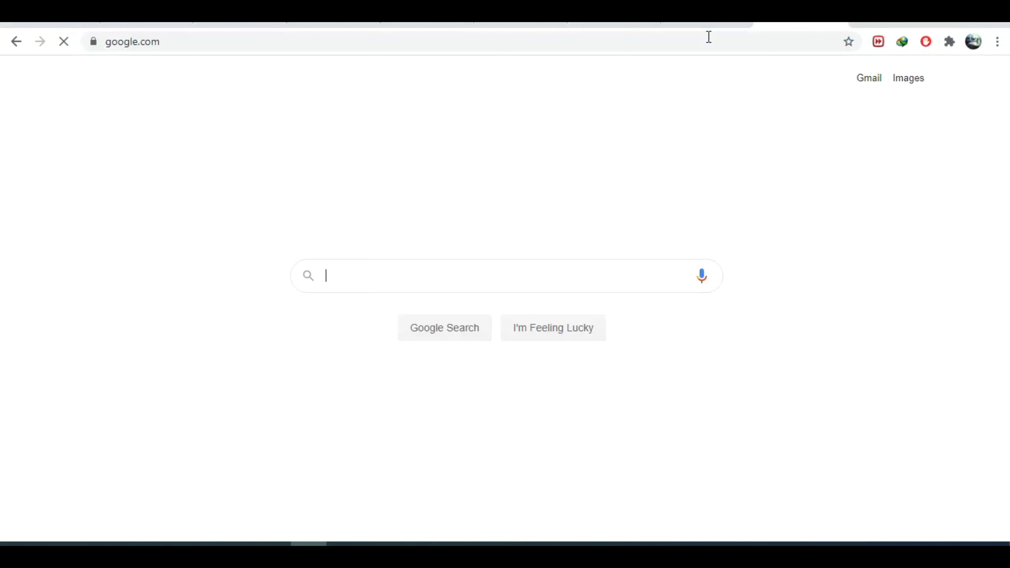
left_click(708, 37)
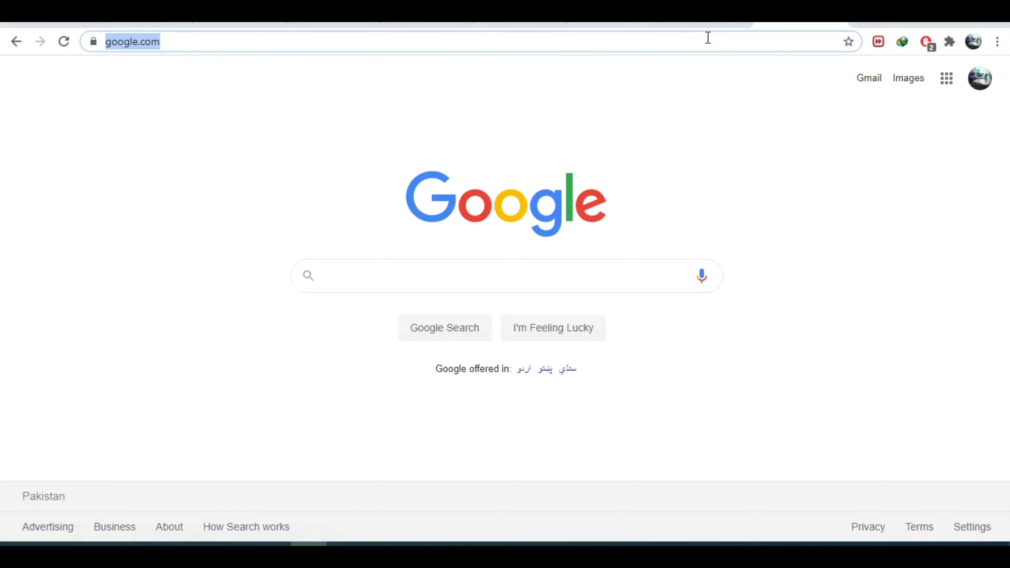
type("youtub")
key("Return")
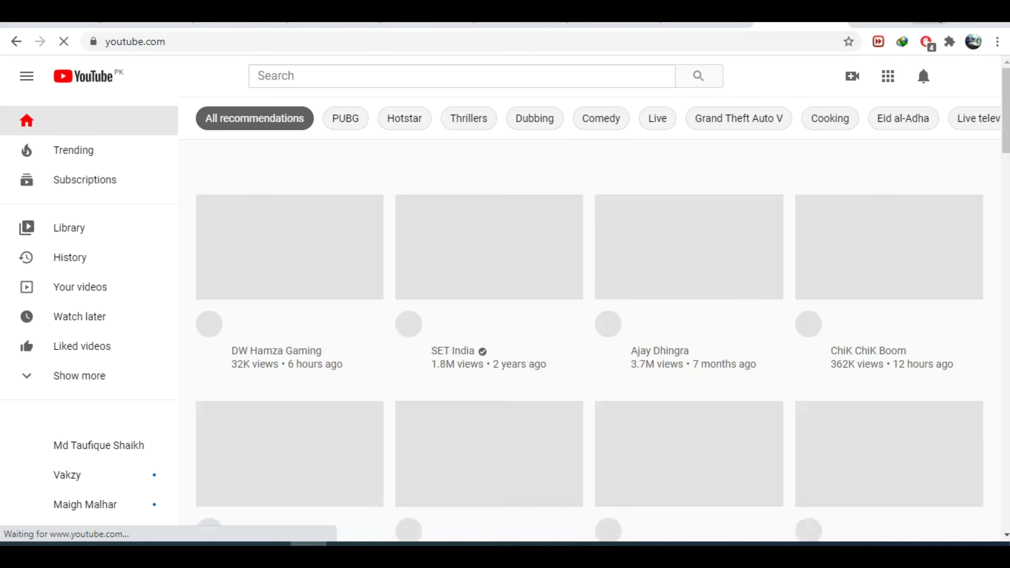
left_click(910, 24)
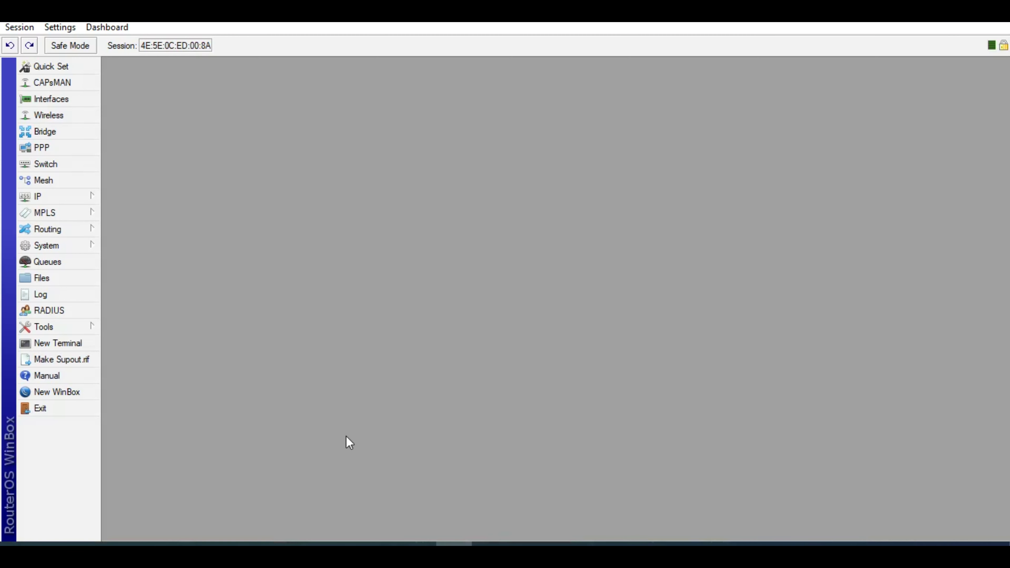
left_click(200, 543)
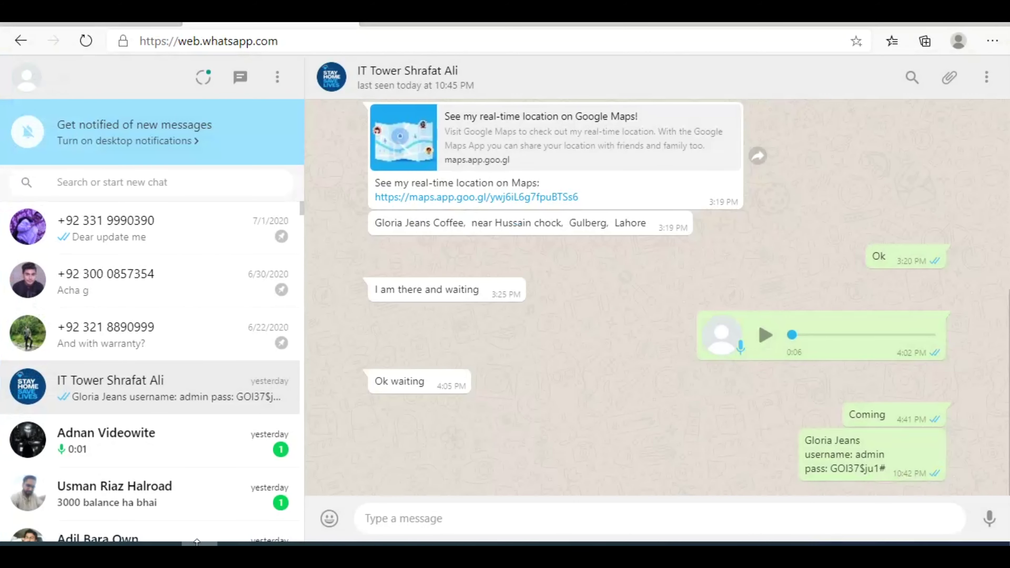
left_click(351, 24)
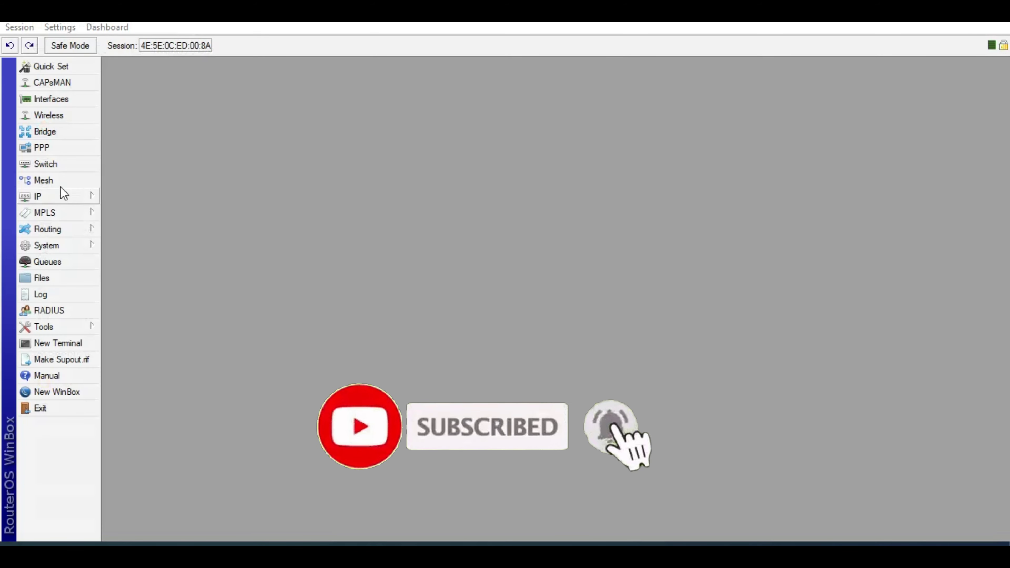
left_click(63, 195)
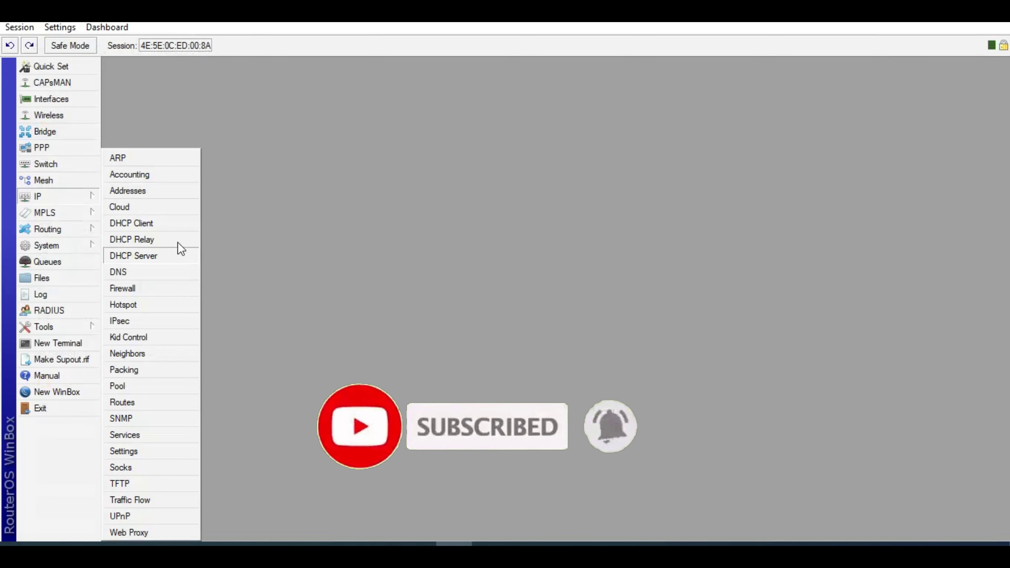
left_click(169, 311)
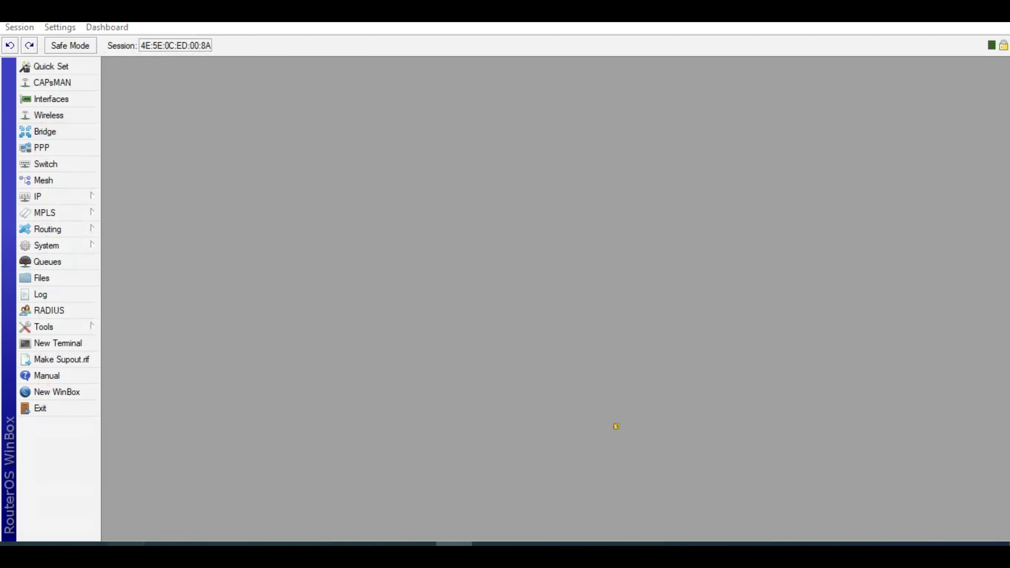